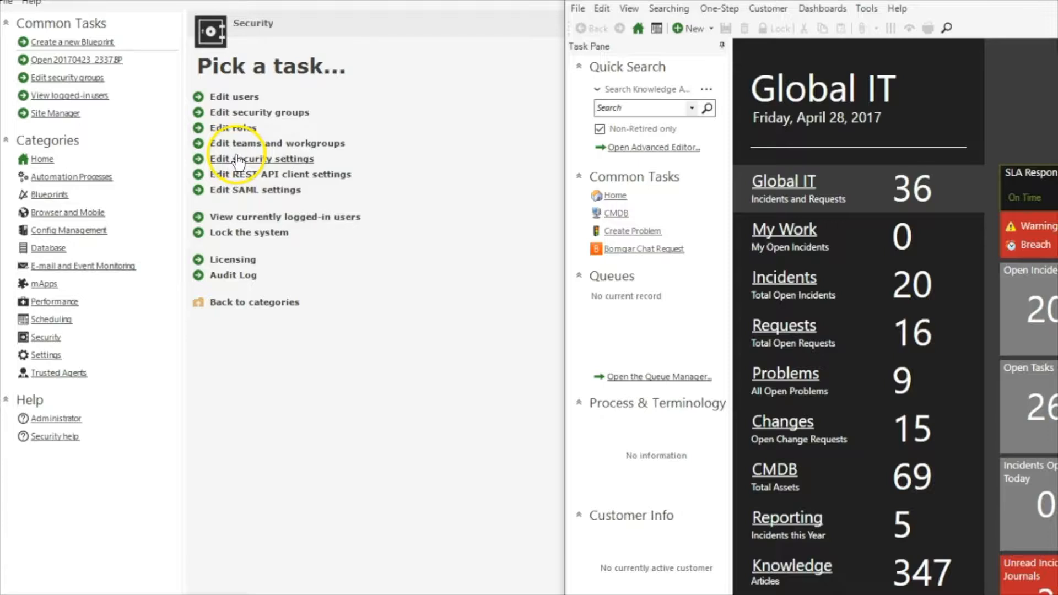
Open the security groups editor from the Administrator's Security tasks
{"action": "left_click", "coordinate": [235, 110]}
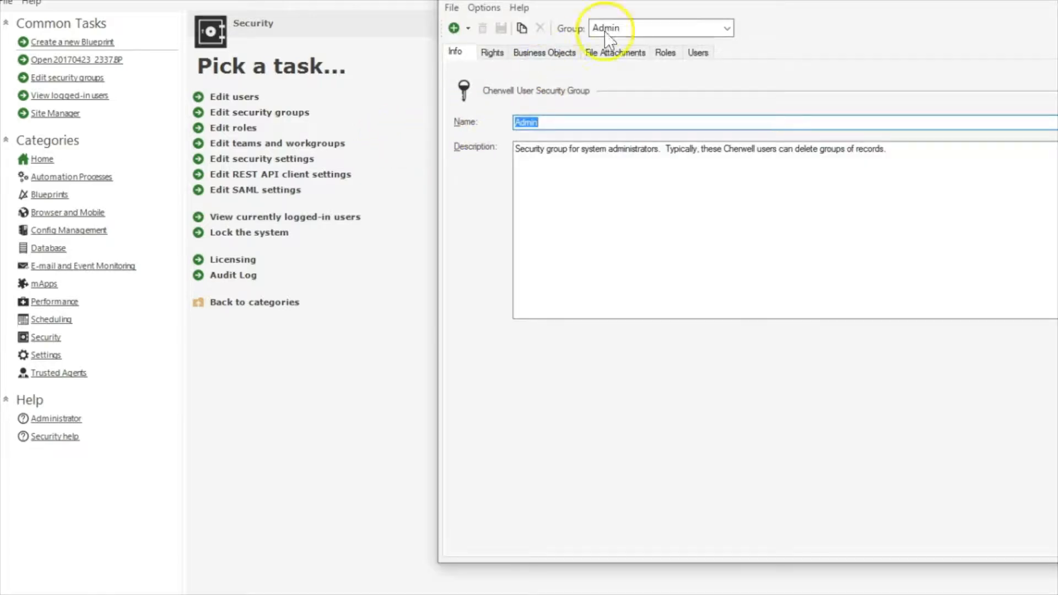
{"action": "left_click_drag", "start_coordinate": [650, 1], "coordinate": [471, 26]}
{"action": "left_click", "coordinate": [427, 64]}
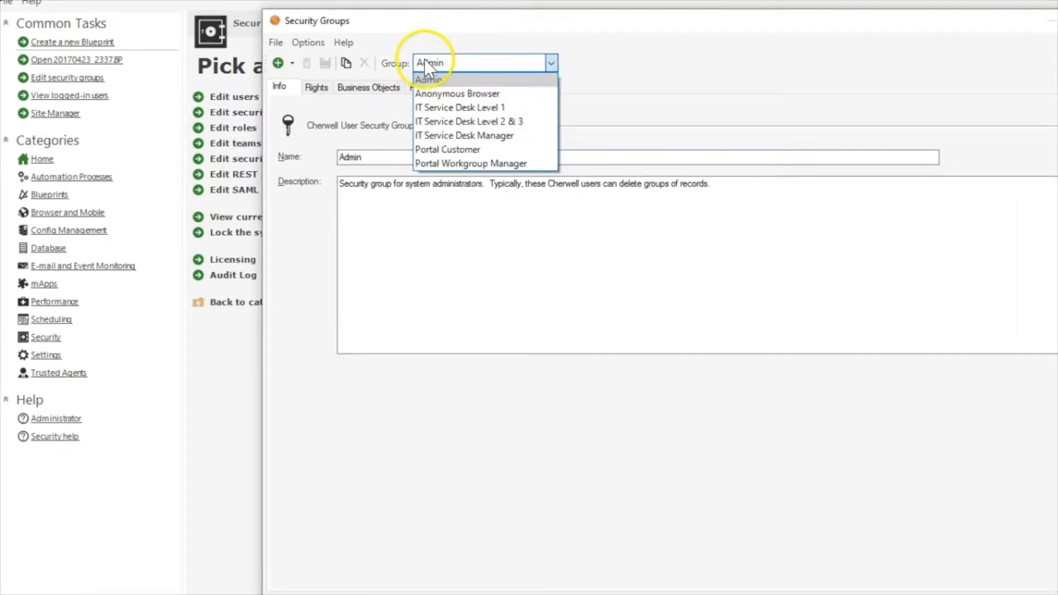
{"action": "left_click", "coordinate": [444, 105]}
{"action": "left_click", "coordinate": [318, 87]}
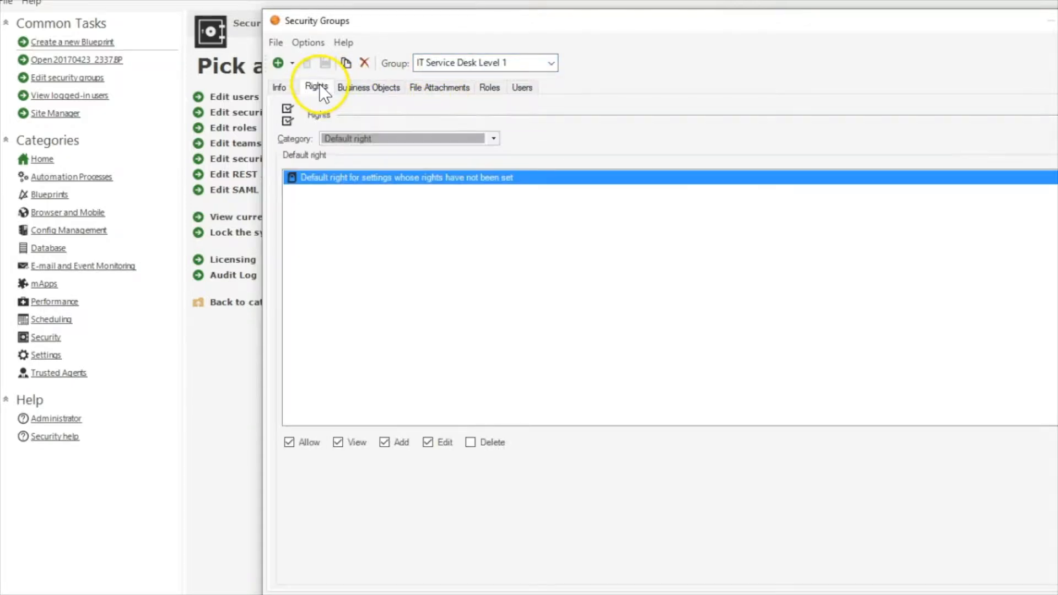
{"action": "left_click", "coordinate": [374, 133]}
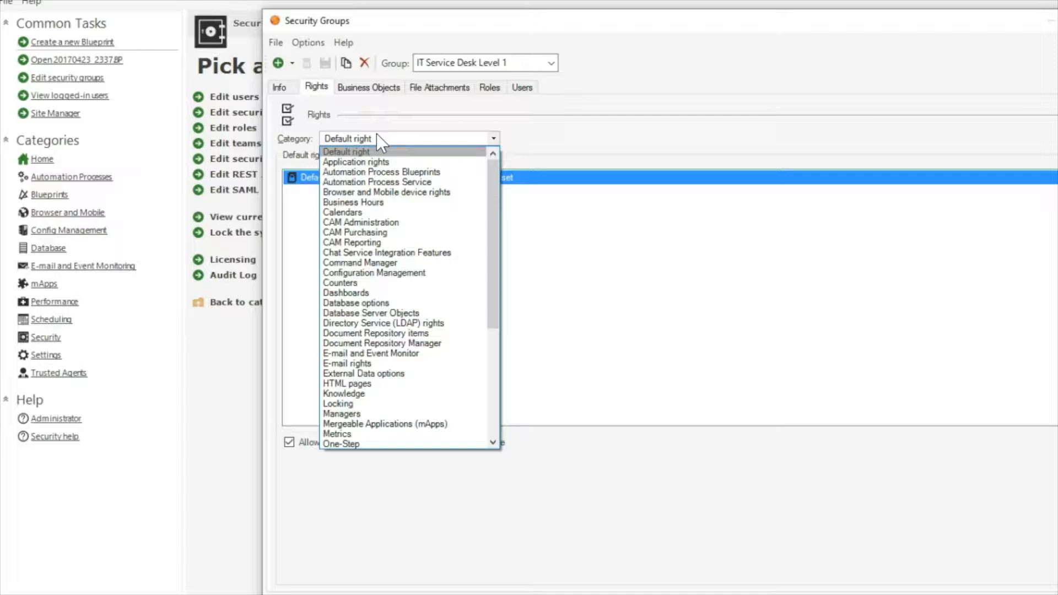
{"action": "left_click", "coordinate": [340, 107]}
{"action": "key", "text": "o"}
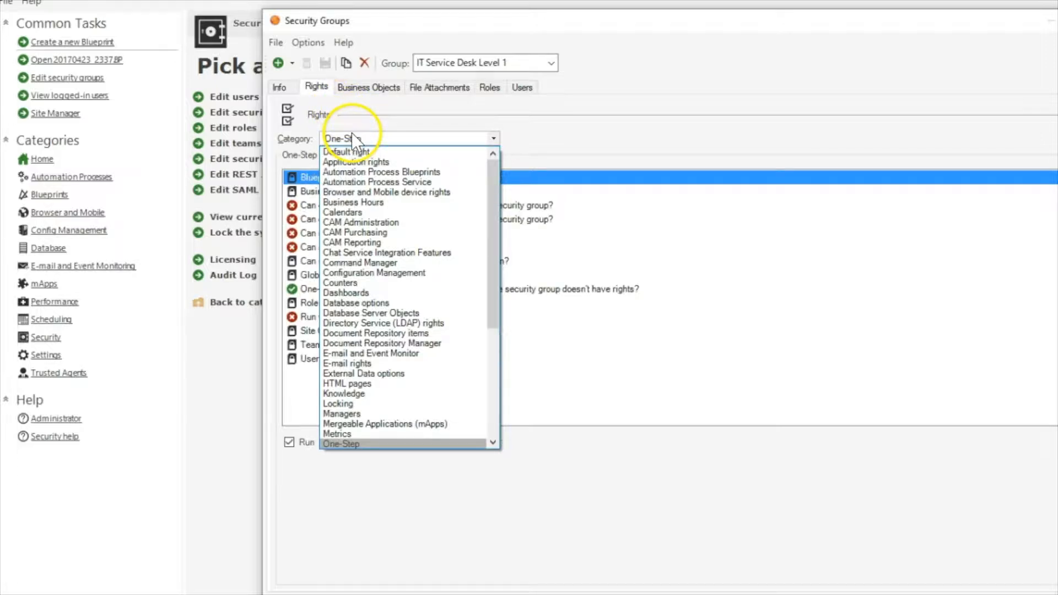
{"action": "left_click", "coordinate": [332, 441]}
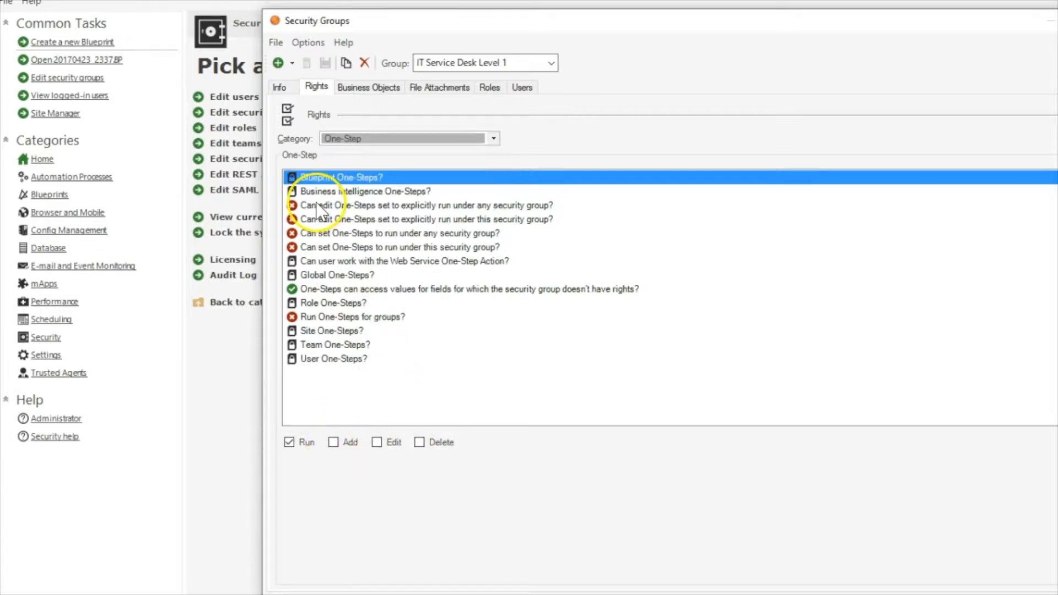
{"action": "left_click", "coordinate": [308, 319]}
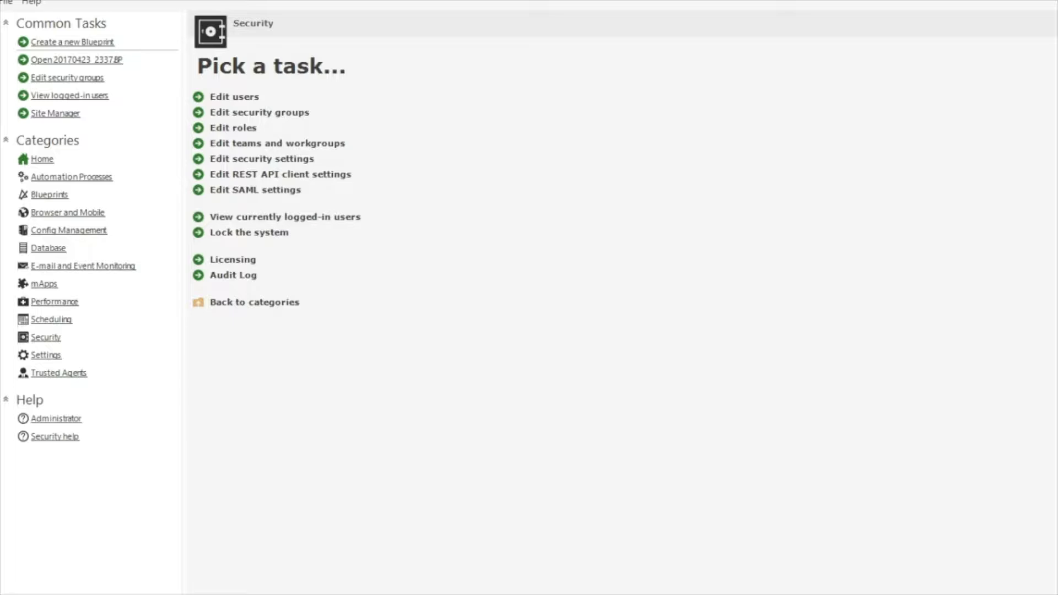
In the client, open the One-Step Action Manager, inspect Cancel Service Cart Order's options, then close it
{"action": "key", "text": "alt+Tab"}
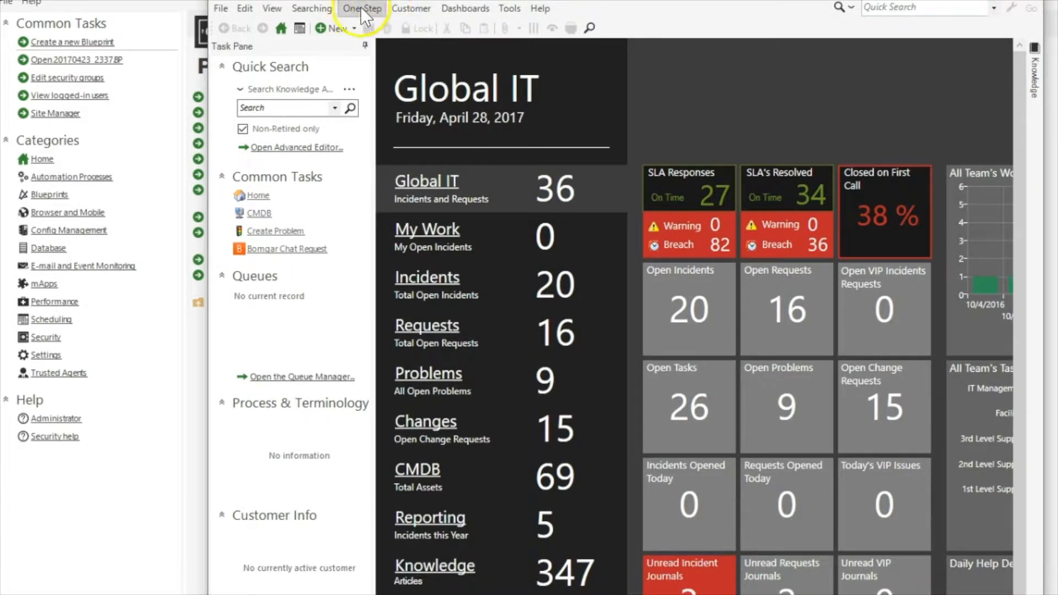
{"action": "left_click", "coordinate": [354, 9]}
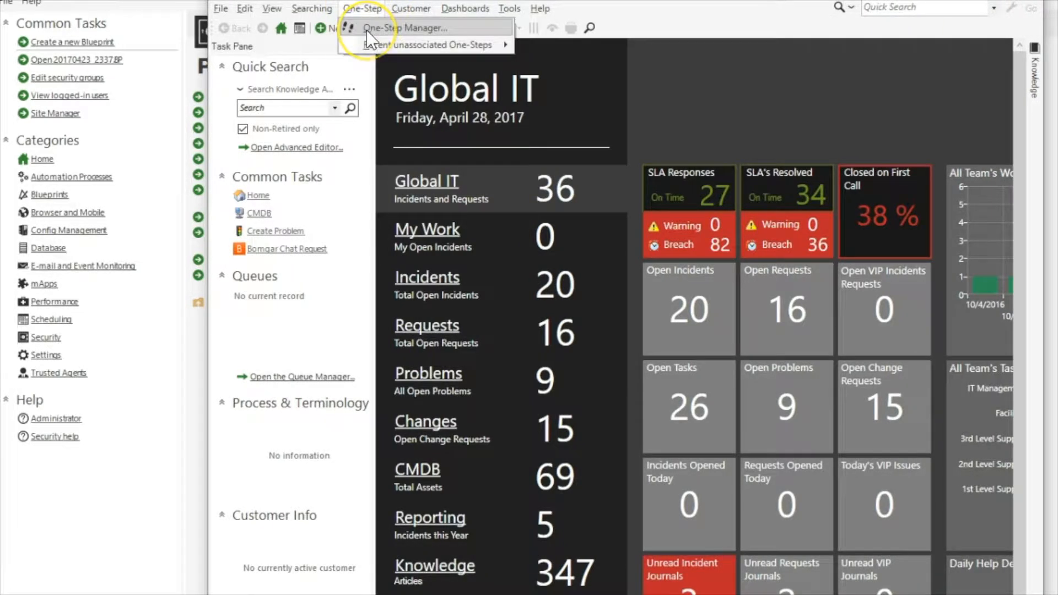
{"action": "left_click", "coordinate": [367, 30]}
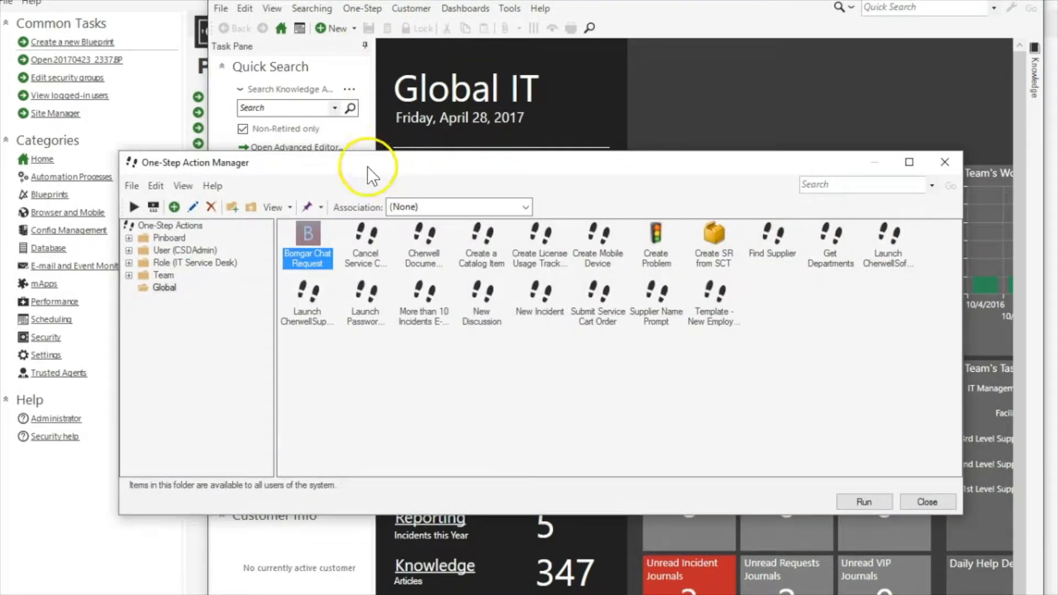
{"action": "left_click_drag", "start_coordinate": [364, 169], "coordinate": [405, 87]}
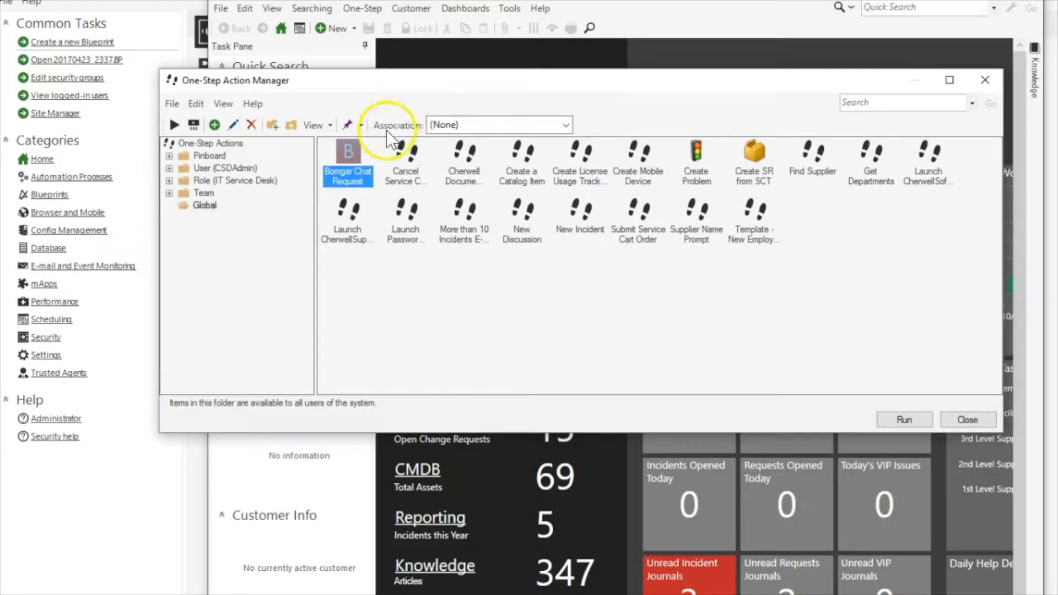
{"action": "right_click", "coordinate": [414, 170]}
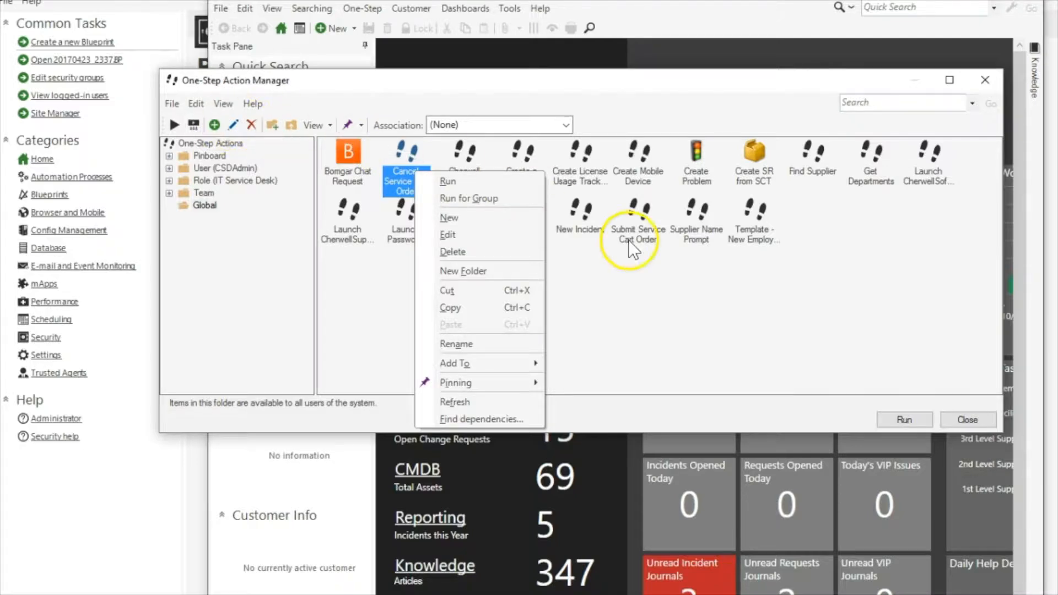
{"action": "left_click", "coordinate": [761, 335]}
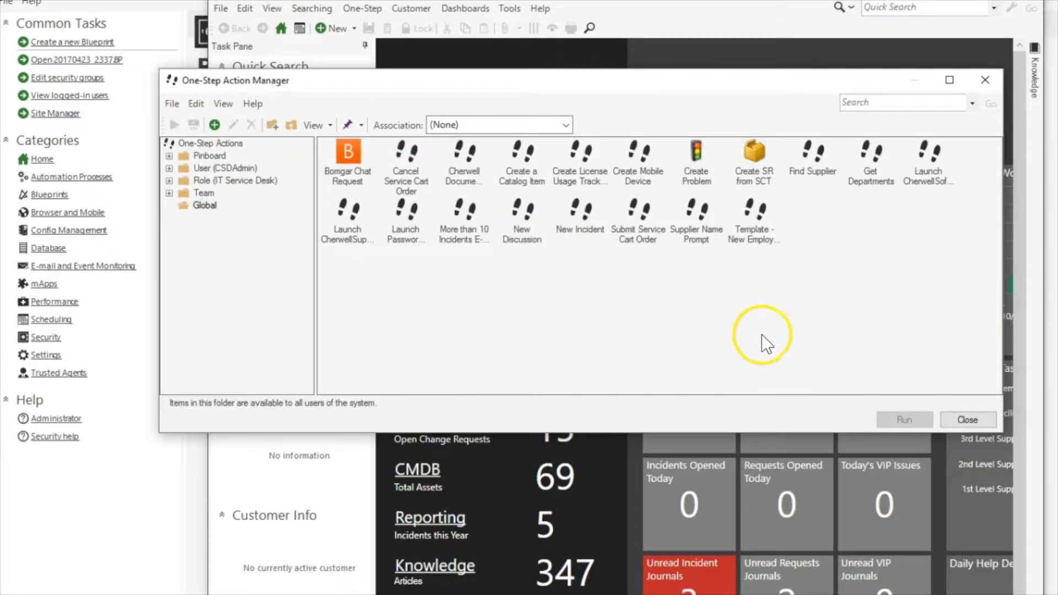
{"action": "left_click", "coordinate": [966, 420]}
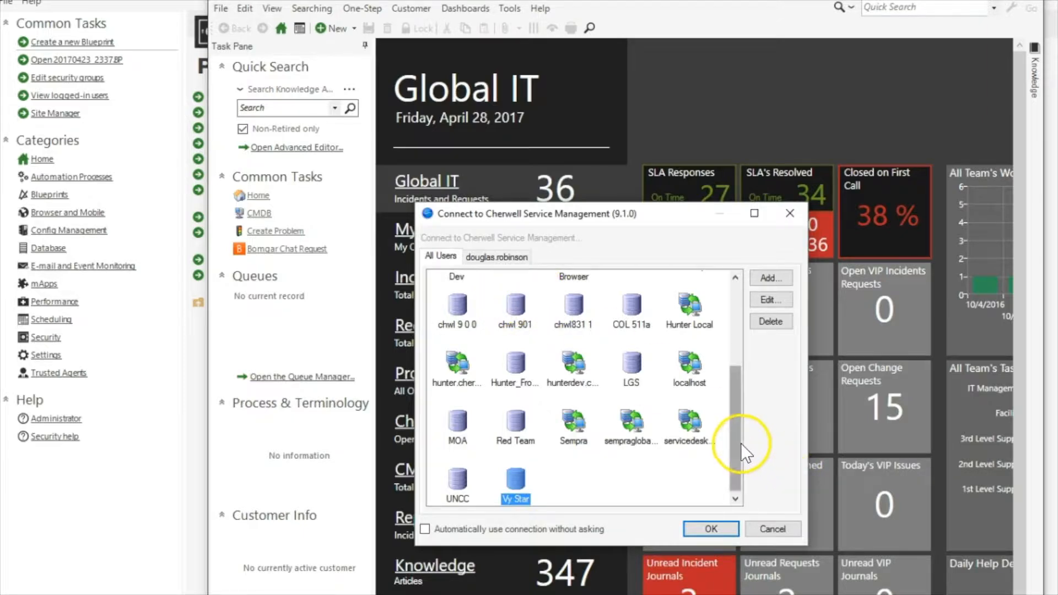
Reconnect to the saved server connection and log in under a different user ID
{"action": "scroll", "coordinate": [741, 443], "scroll_direction": "up", "scroll_amount": 3}
{"action": "double_click", "coordinate": [632, 390]}
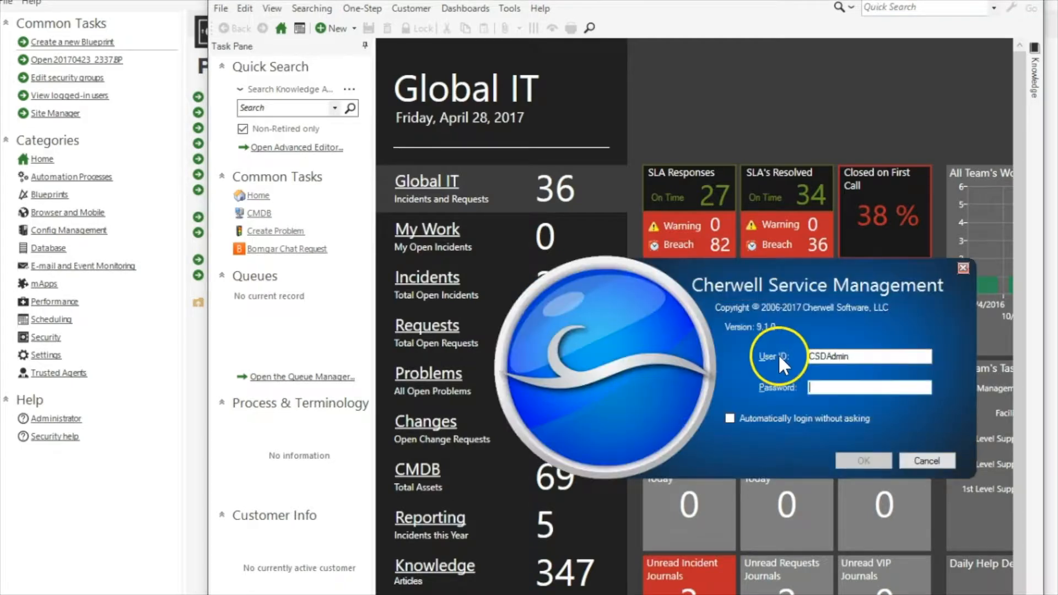
{"action": "left_click_drag", "start_coordinate": [891, 359], "coordinate": [733, 356]}
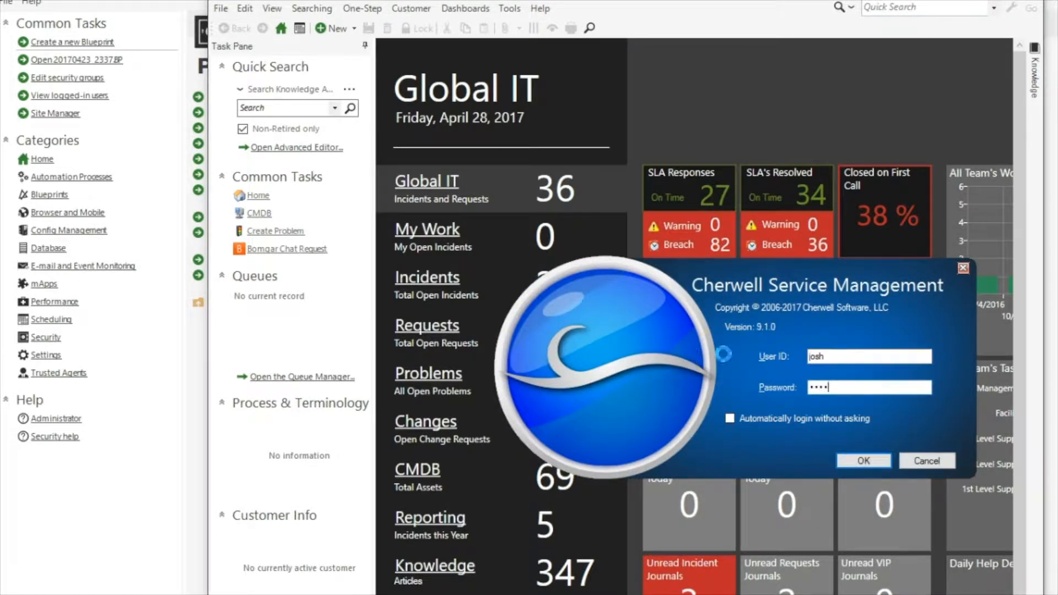
{"action": "key", "text": "Return"}
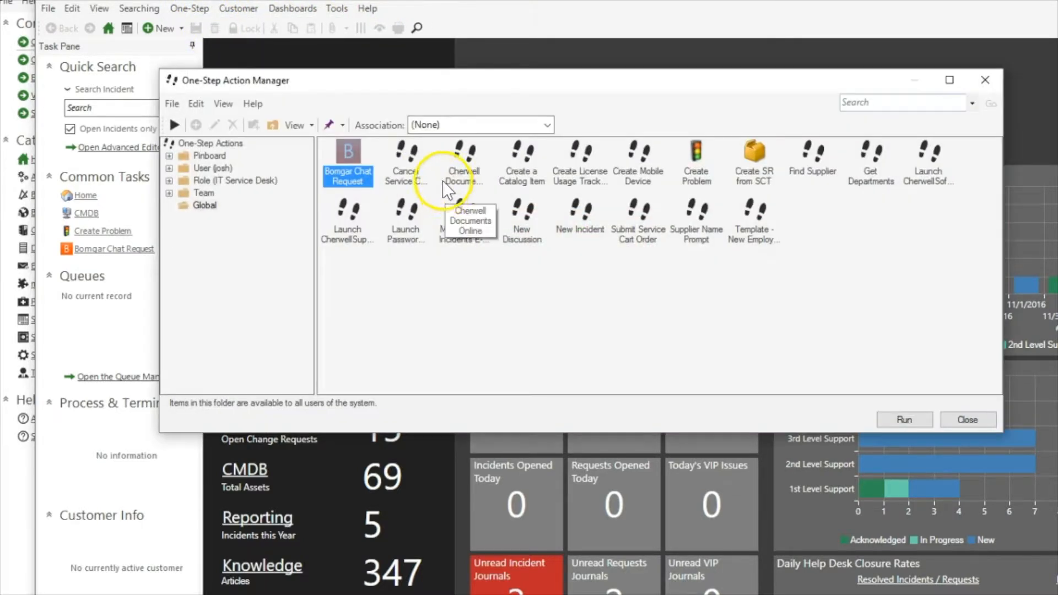
Open the One-Step Action Manager and show One-Steps associated with Incident
{"action": "left_click", "coordinate": [428, 171]}
{"action": "left_click", "coordinate": [545, 125]}
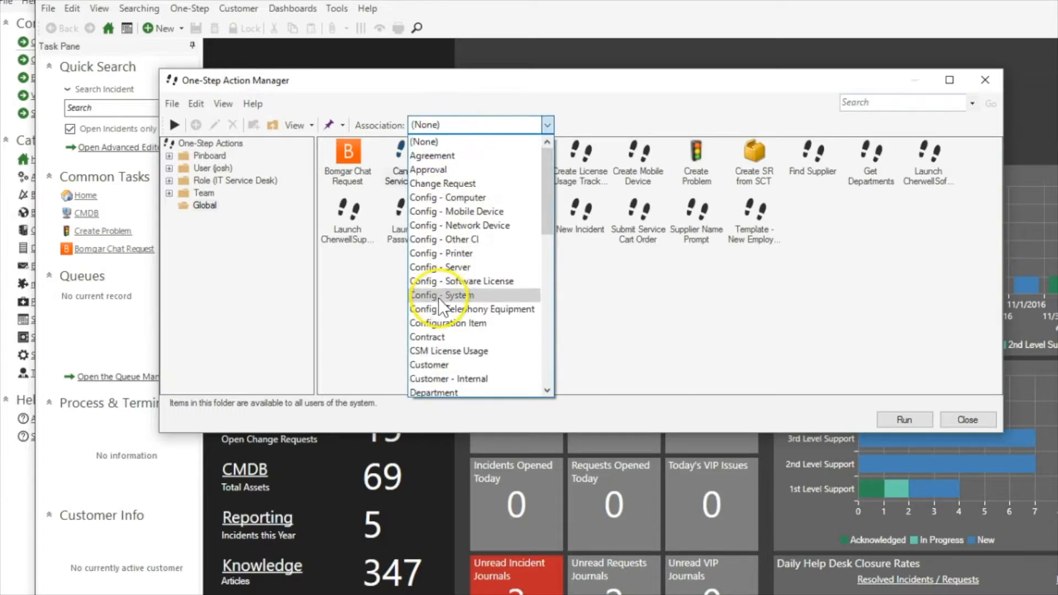
{"action": "scroll", "coordinate": [441, 305], "scroll_direction": "down", "scroll_amount": 3}
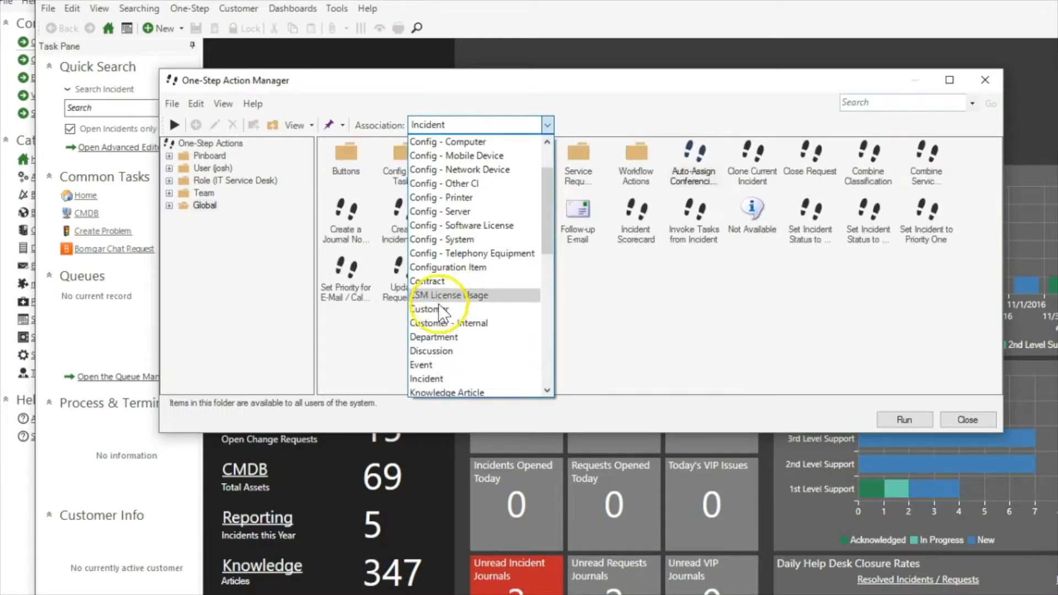
{"action": "left_click", "coordinate": [436, 373]}
{"action": "right_click", "coordinate": [404, 213]}
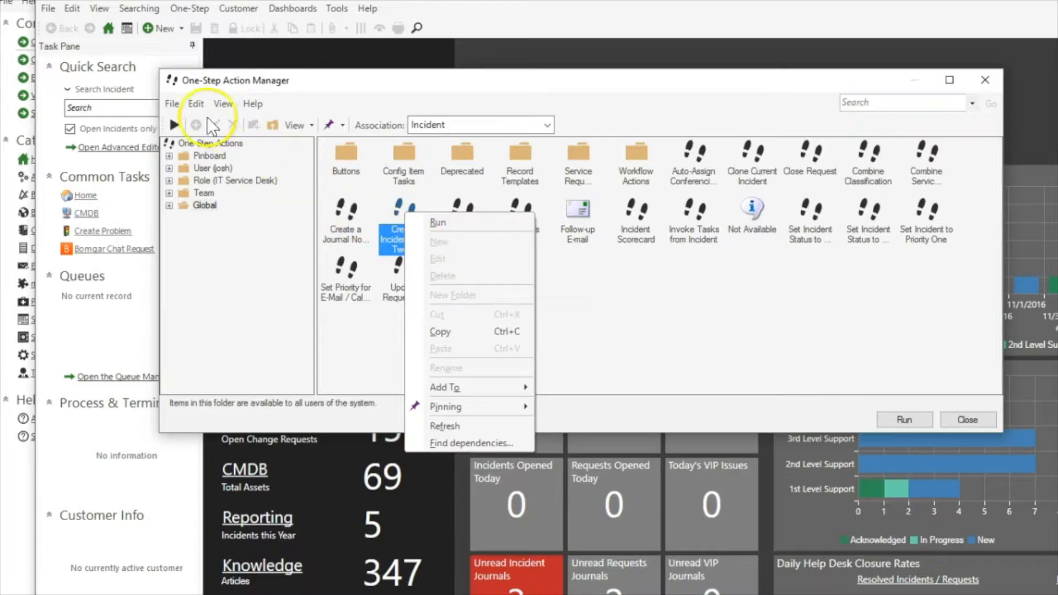
Create a new One-Step named 'Test - Run for group' in the user's own folder
{"action": "left_click", "coordinate": [212, 168]}
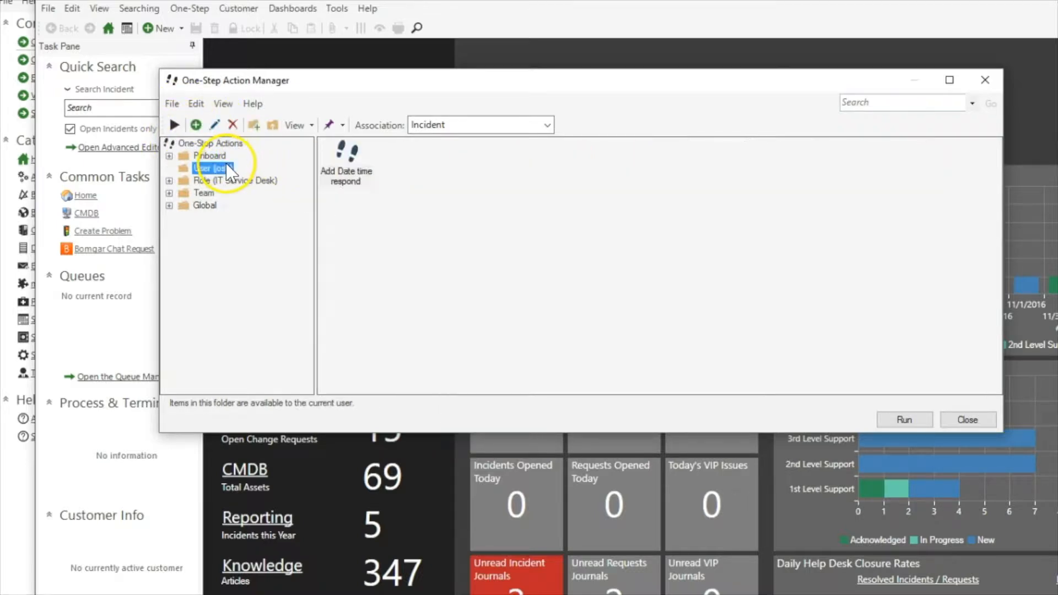
{"action": "right_click", "coordinate": [454, 180]}
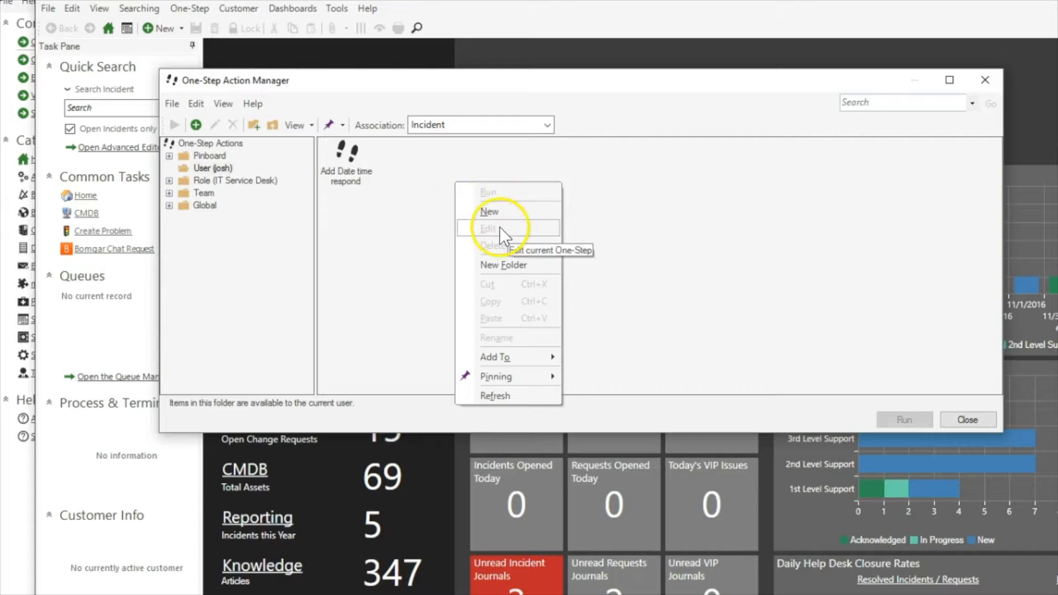
{"action": "left_click", "coordinate": [498, 213]}
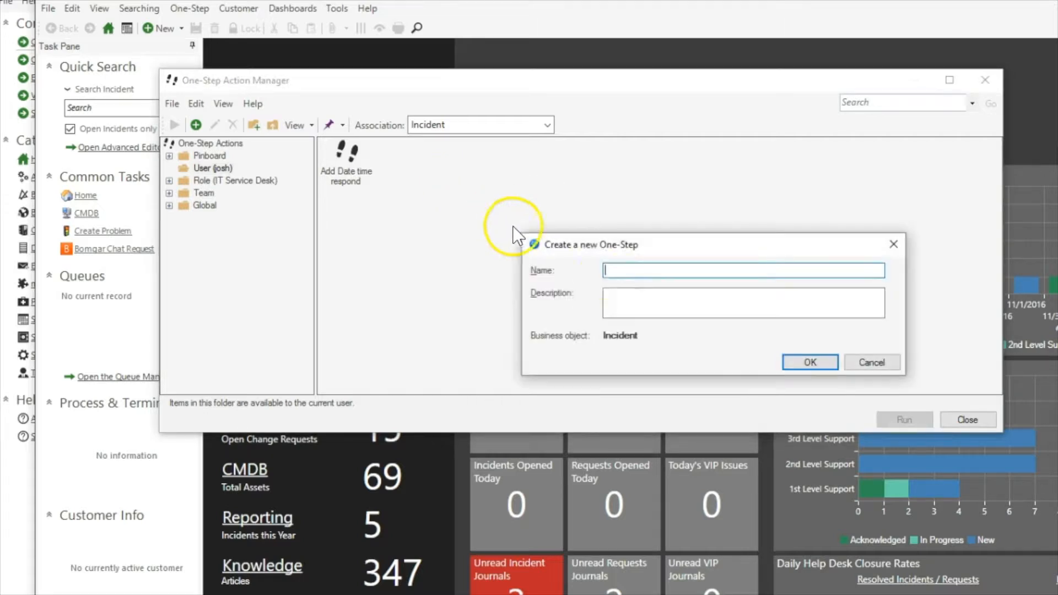
{"action": "type", "text": "Test - R"}
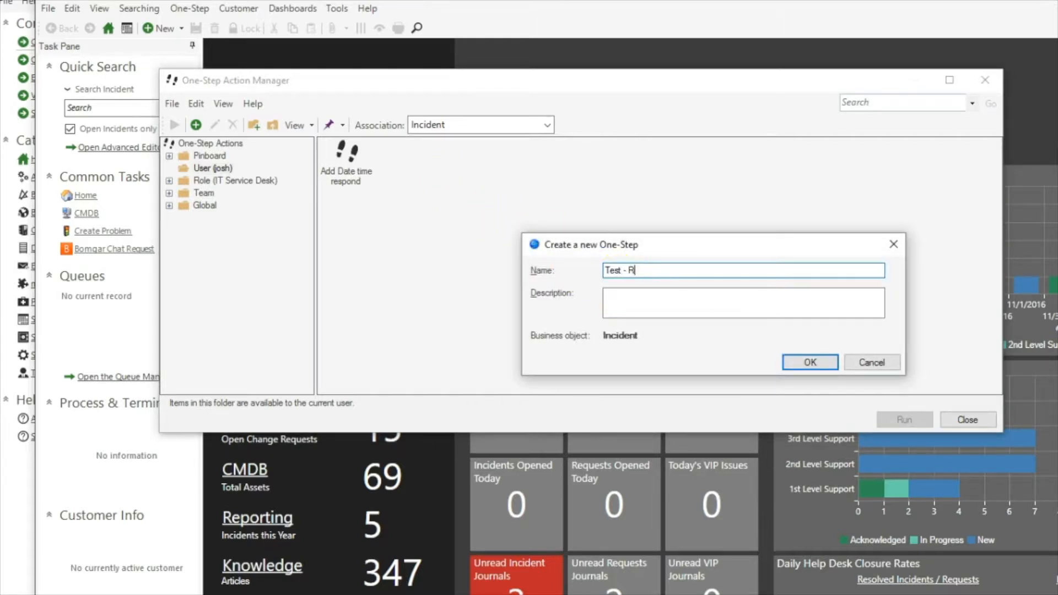
{"action": "type", "text": "un for group"}
{"action": "key", "text": "Return"}
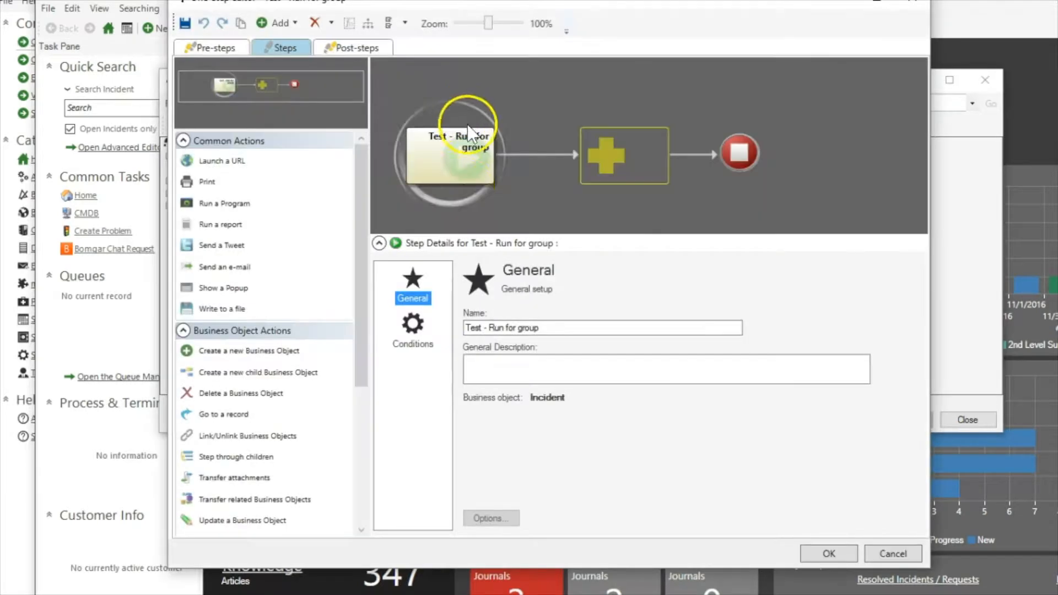
Add a Show a Popup step whose contents insert the Incident ID field
{"action": "left_click_drag", "start_coordinate": [275, 292], "coordinate": [619, 157]}
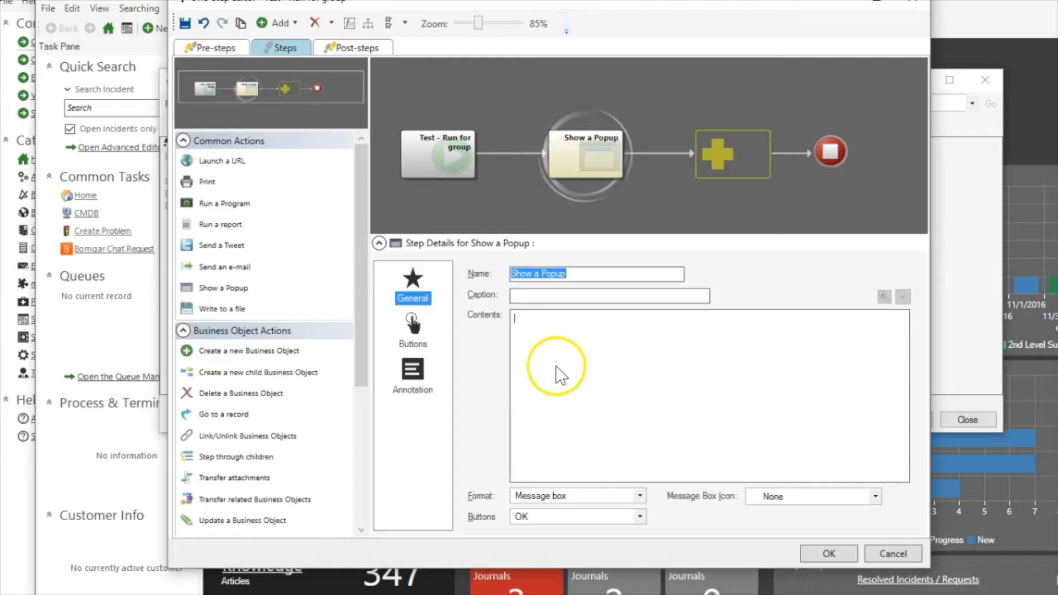
{"action": "right_click", "coordinate": [559, 367]}
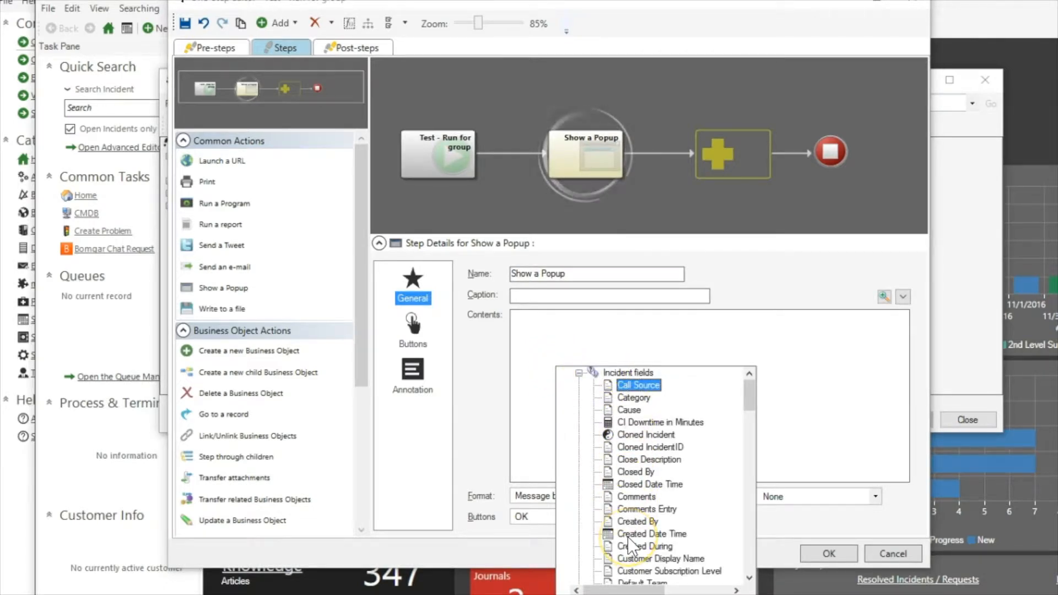
{"action": "scroll", "coordinate": [627, 536], "scroll_direction": "down", "scroll_amount": 4}
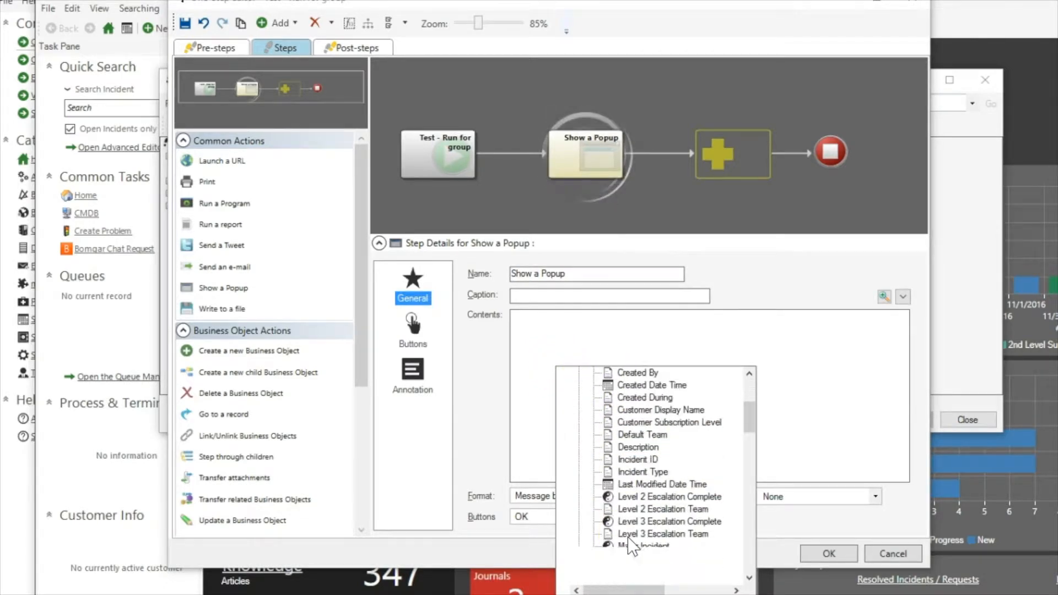
{"action": "left_click", "coordinate": [620, 459]}
{"action": "left_click", "coordinate": [423, 151]}
Set the One-Step to run against a Specific group
{"action": "left_click", "coordinate": [410, 334]}
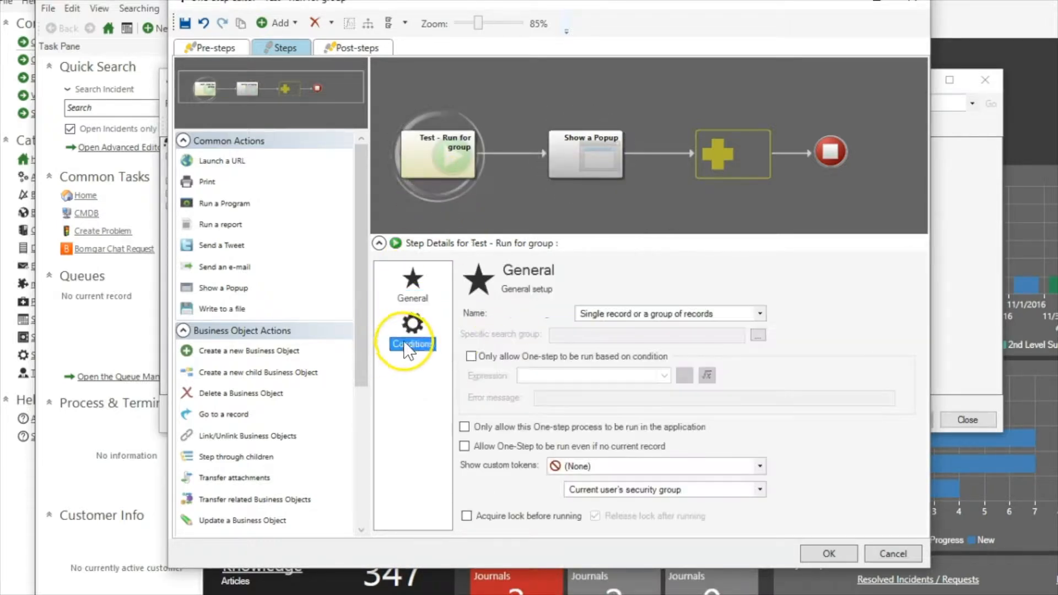
{"action": "left_click", "coordinate": [600, 312]}
{"action": "left_click", "coordinate": [608, 361]}
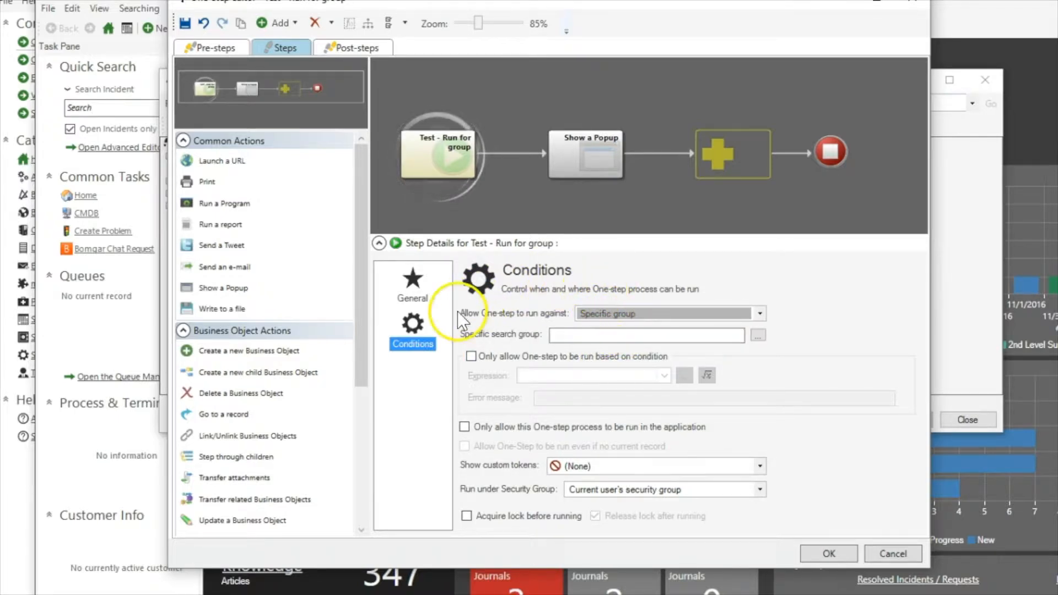
Browse for the group in Search Manager and open the user's empty Incident searches folder
{"action": "left_click", "coordinate": [758, 336]}
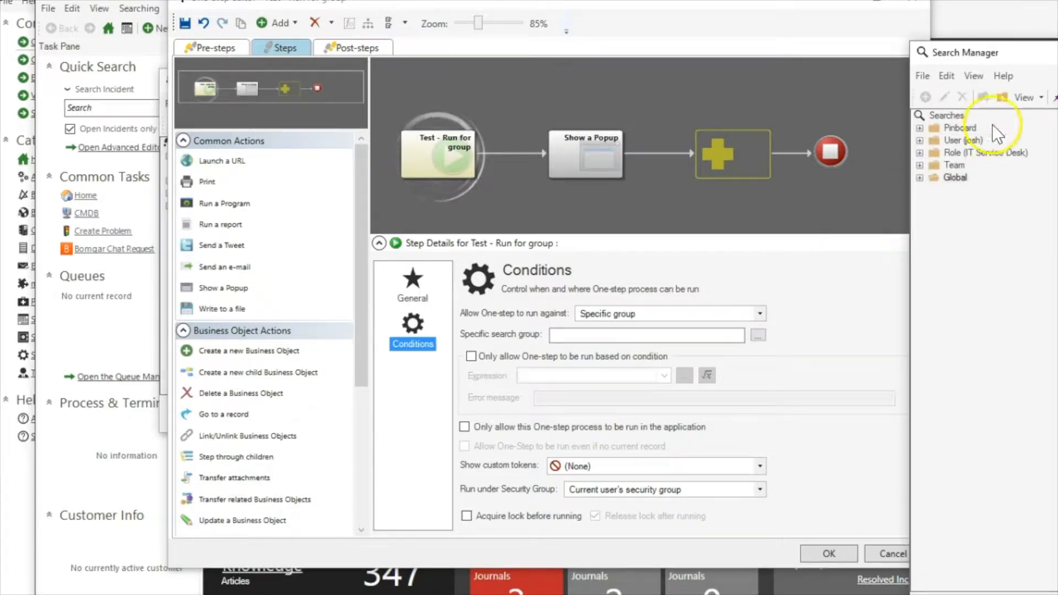
{"action": "left_click_drag", "start_coordinate": [890, 55], "coordinate": [511, 79]}
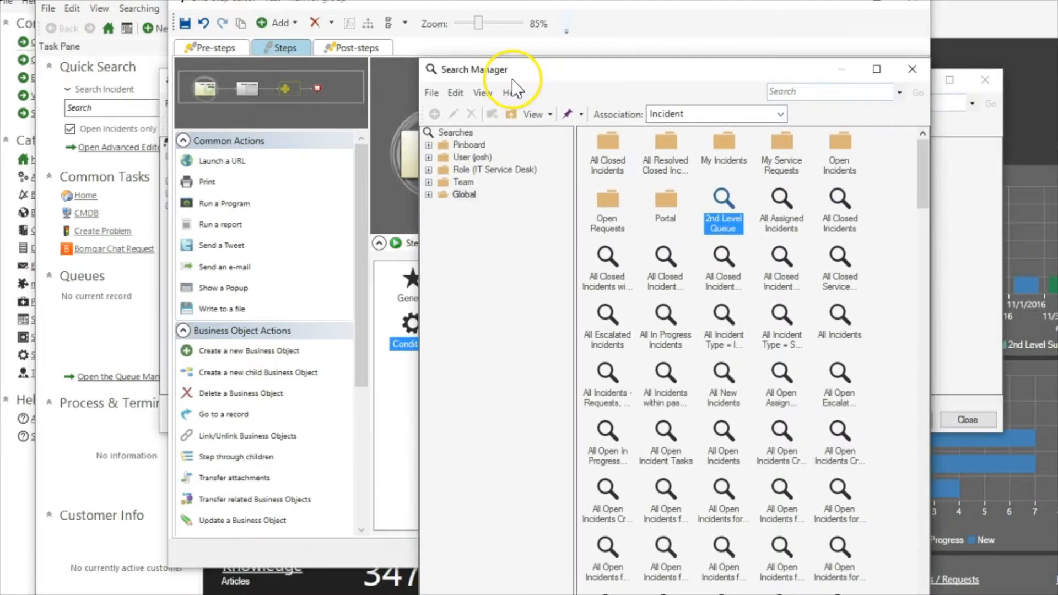
{"action": "left_click", "coordinate": [471, 157]}
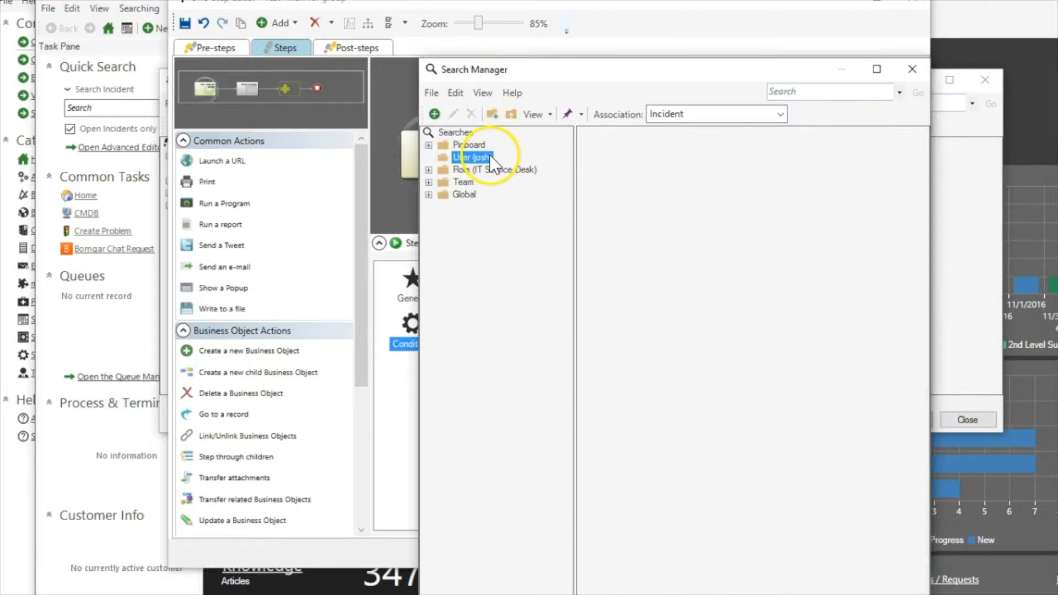
{"action": "left_click", "coordinate": [667, 161]}
{"action": "right_click", "coordinate": [667, 161]}
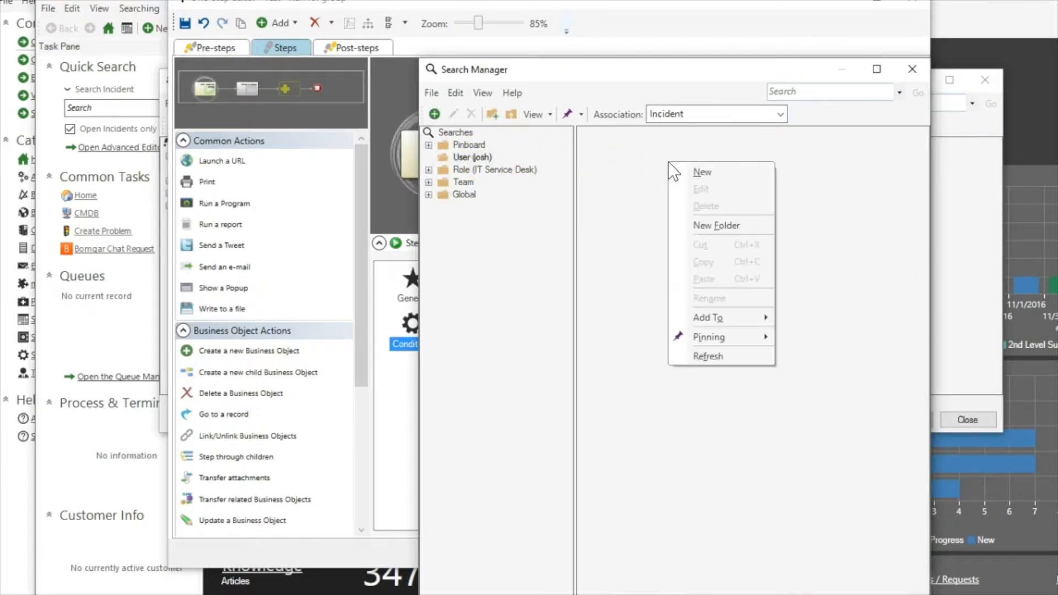
Create a new stored search 'Test - Run for Group' with condition Status not equal to Closed
{"action": "left_click", "coordinate": [683, 177]}
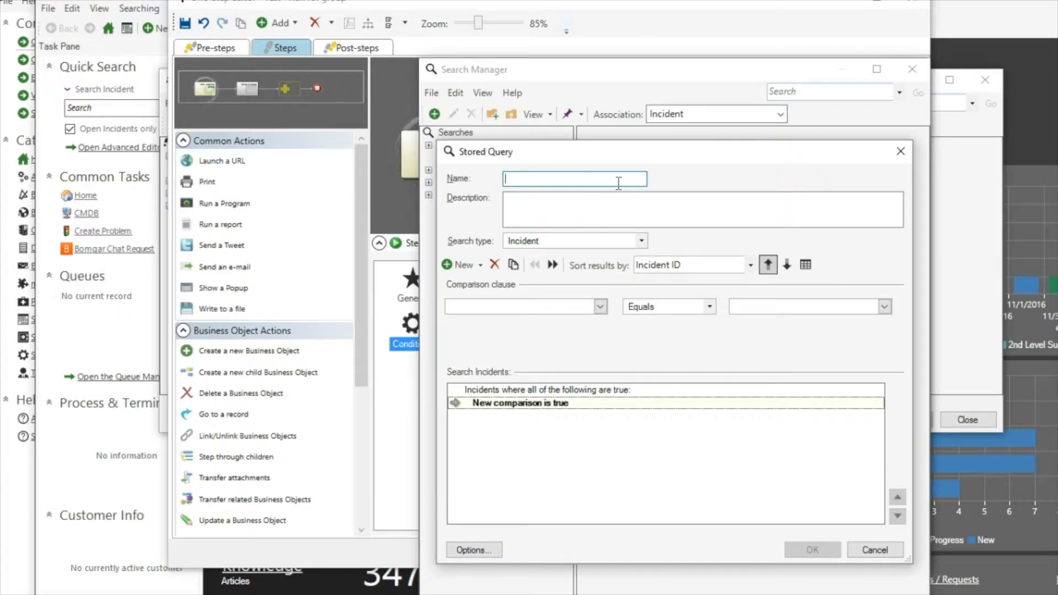
{"action": "type", "text": "Test - Run for Group"}
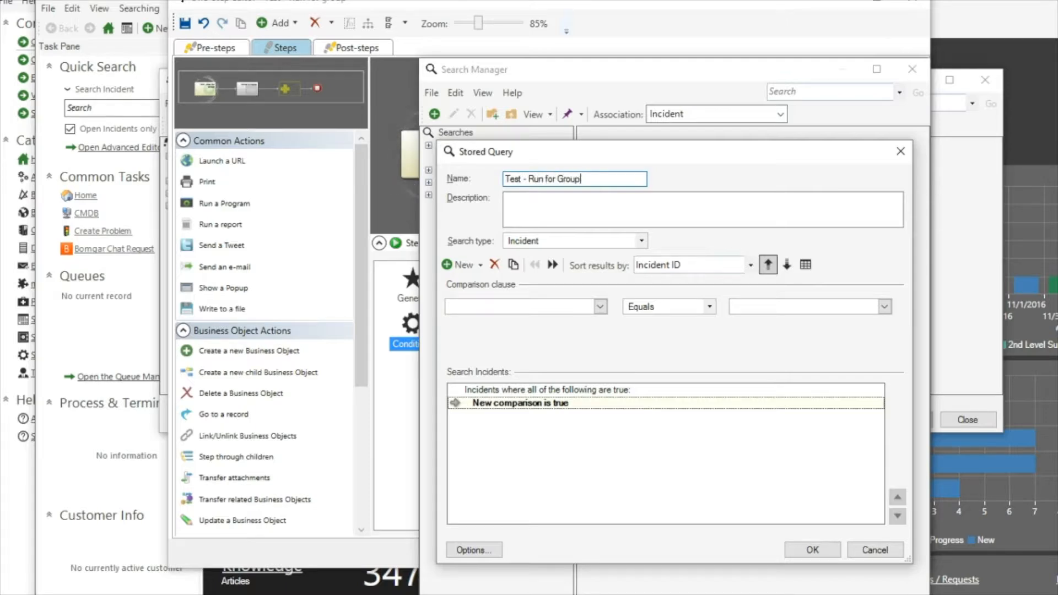
{"action": "left_click", "coordinate": [600, 306]}
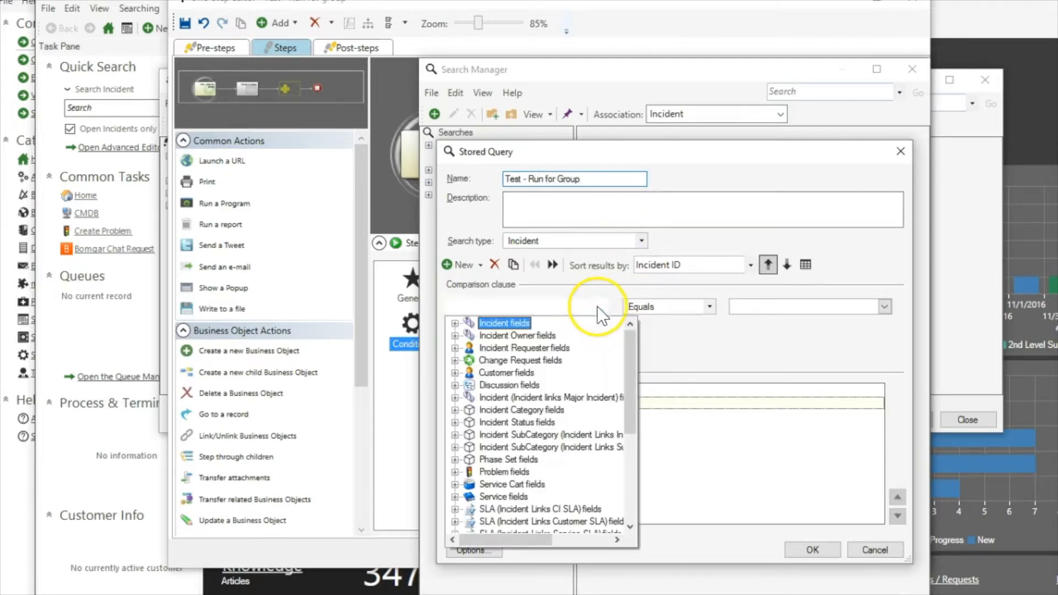
{"action": "double_click", "coordinate": [487, 325]}
{"action": "scroll", "coordinate": [512, 396], "scroll_direction": "down", "scroll_amount": 9}
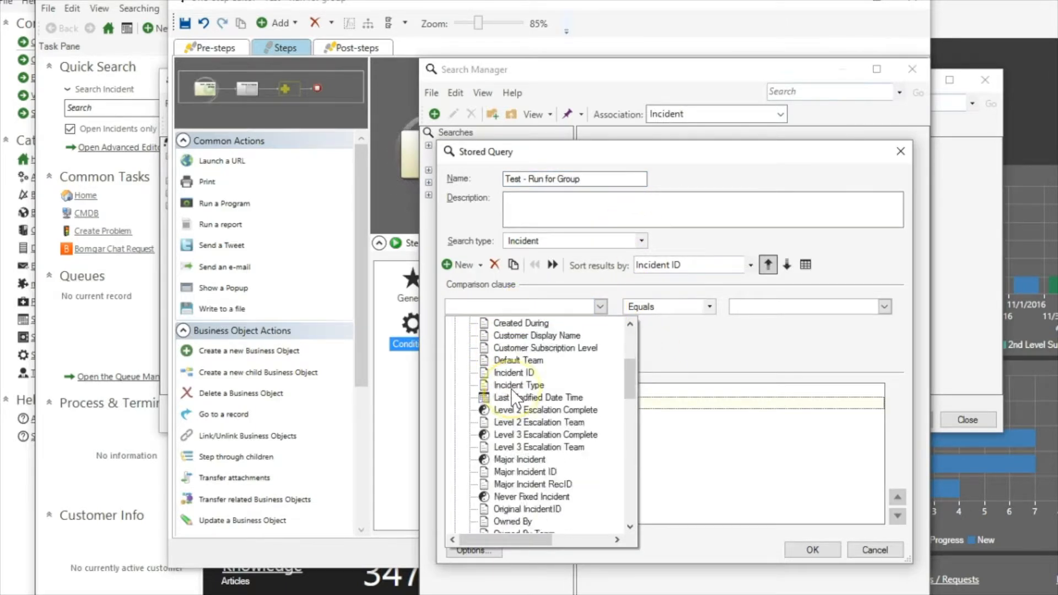
{"action": "scroll", "coordinate": [512, 395], "scroll_direction": "down", "scroll_amount": 1}
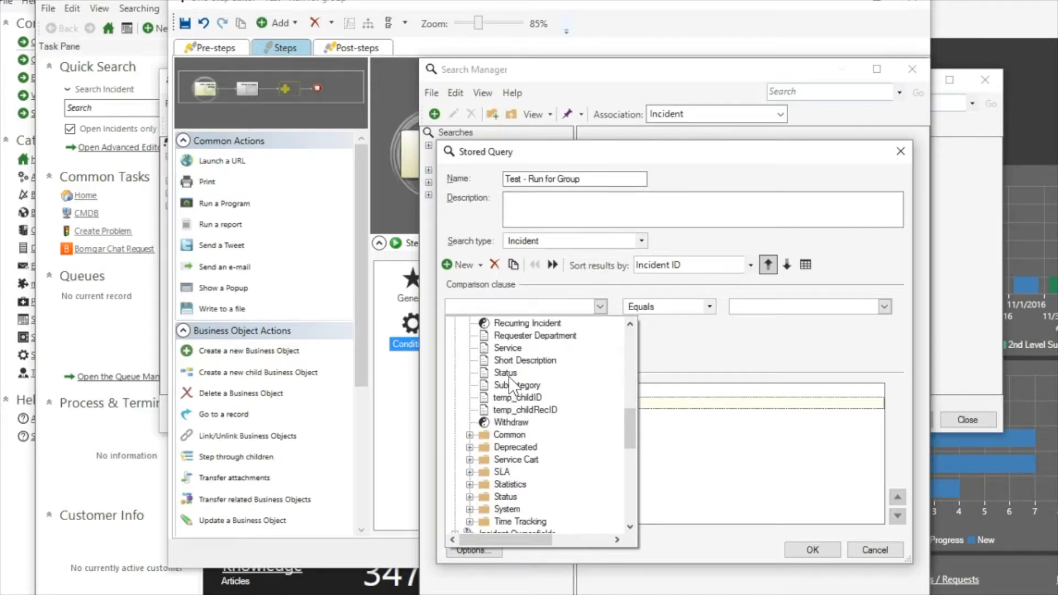
{"action": "left_click", "coordinate": [508, 375]}
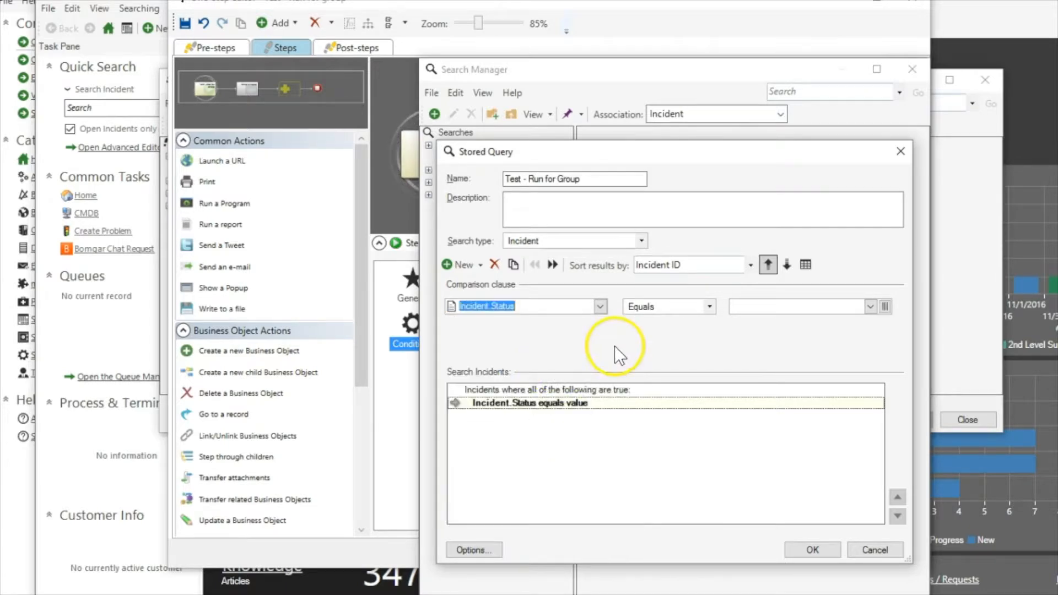
{"action": "left_click", "coordinate": [884, 306]}
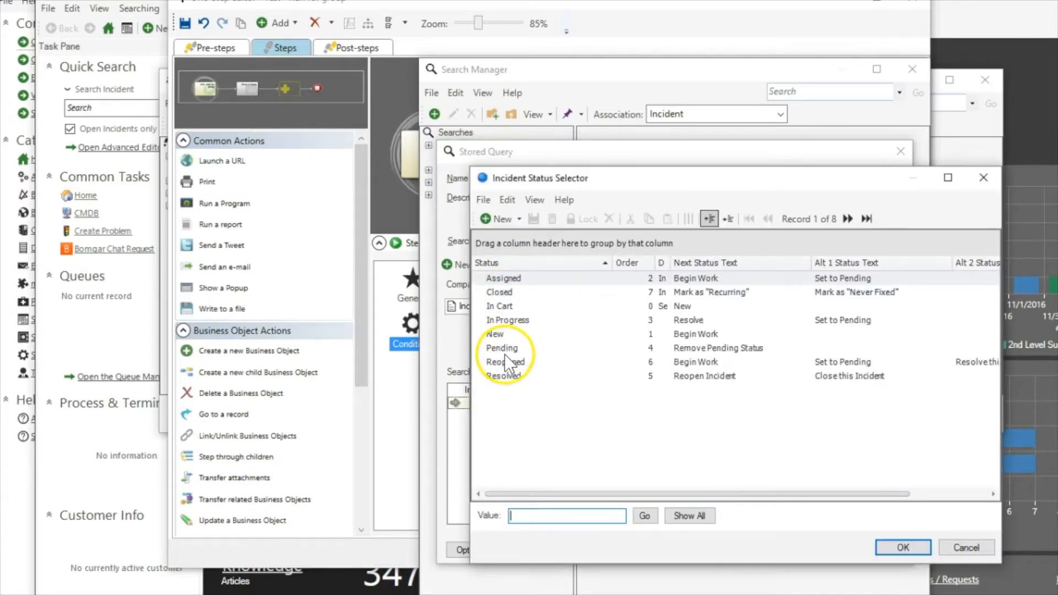
{"action": "left_click", "coordinate": [506, 295]}
{"action": "double_click", "coordinate": [564, 291]}
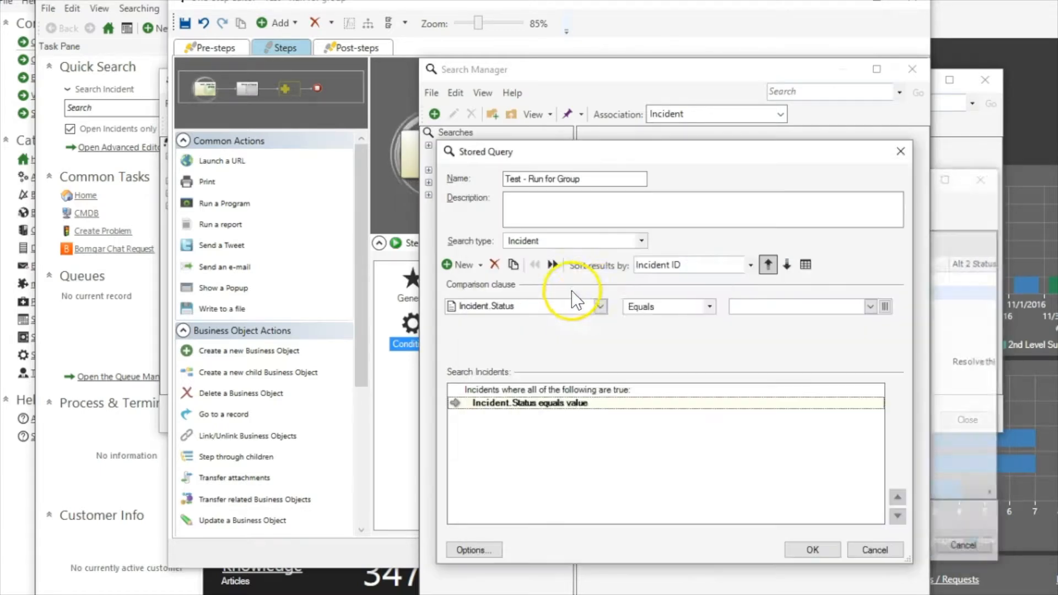
{"action": "left_click", "coordinate": [650, 307]}
{"action": "left_click", "coordinate": [652, 335]}
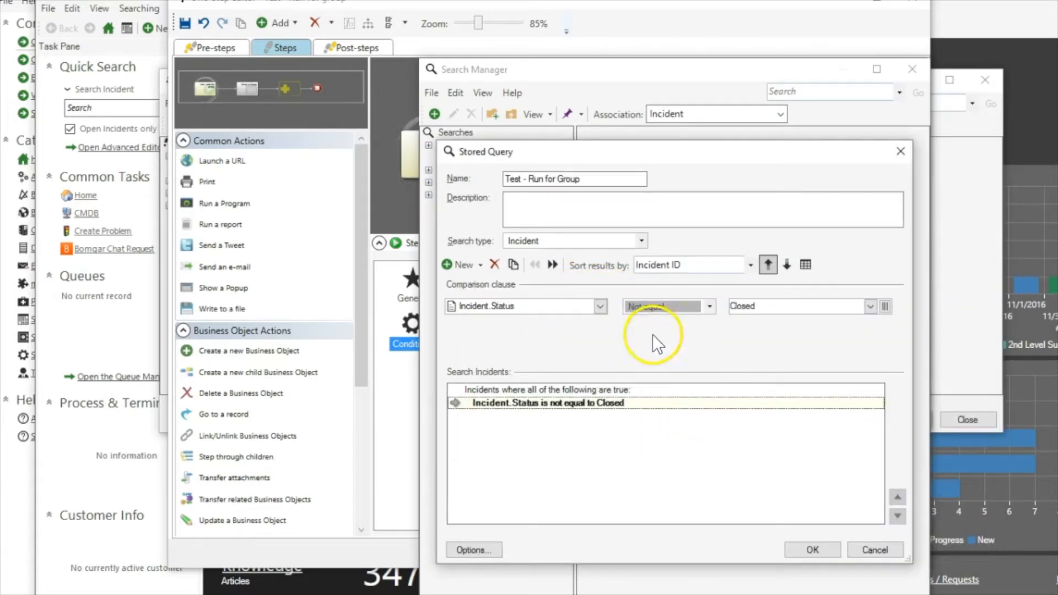
Add a second condition excluding Resolved, save the search, and use it as the One-Step's group
{"action": "left_click", "coordinate": [514, 262]}
{"action": "left_click", "coordinate": [793, 306]}
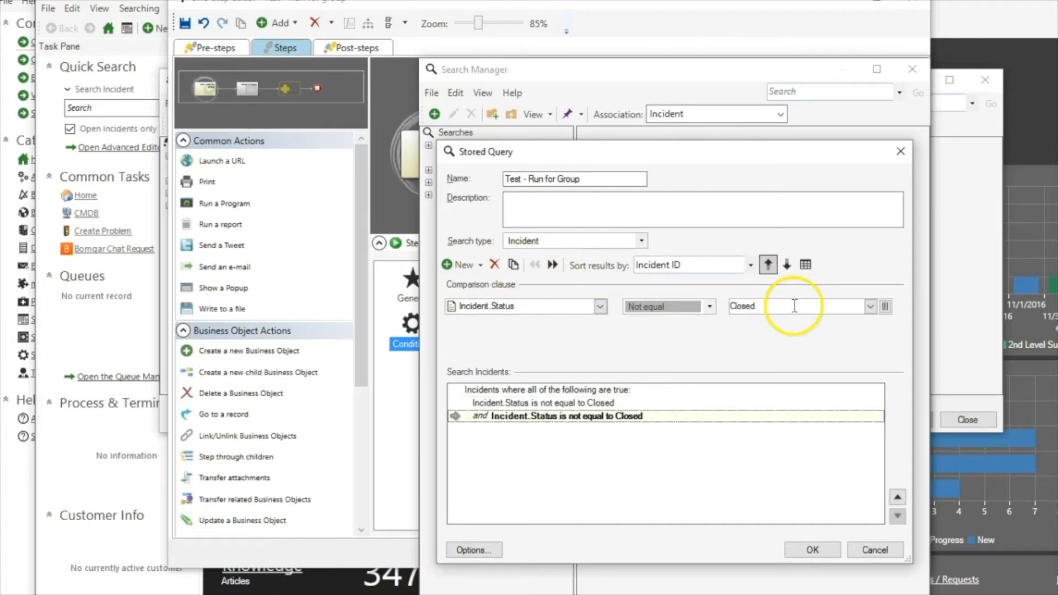
{"action": "type", "text": "Resolved"}
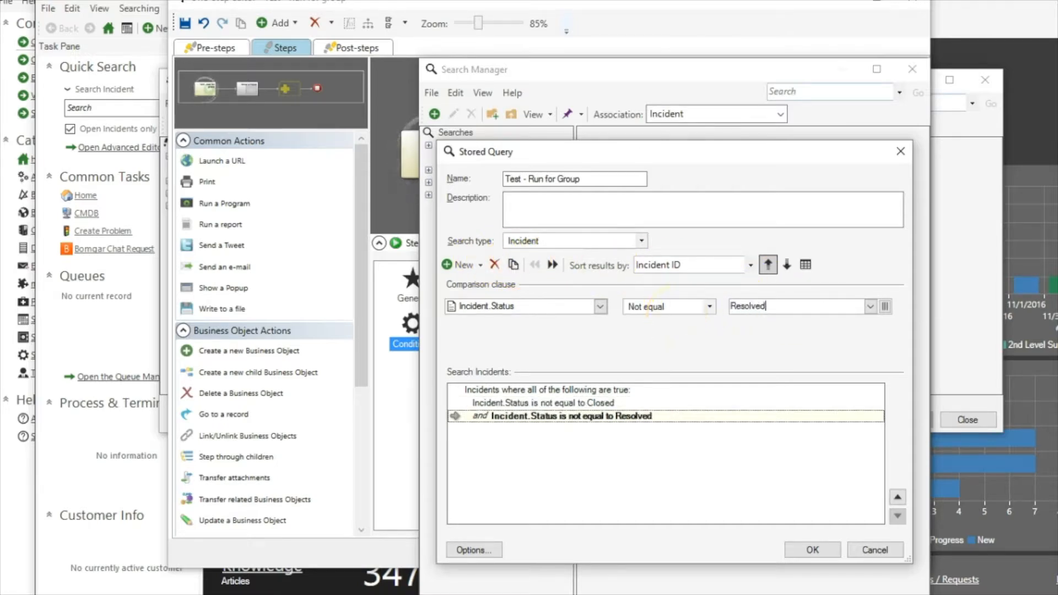
{"action": "left_click", "coordinate": [812, 549]}
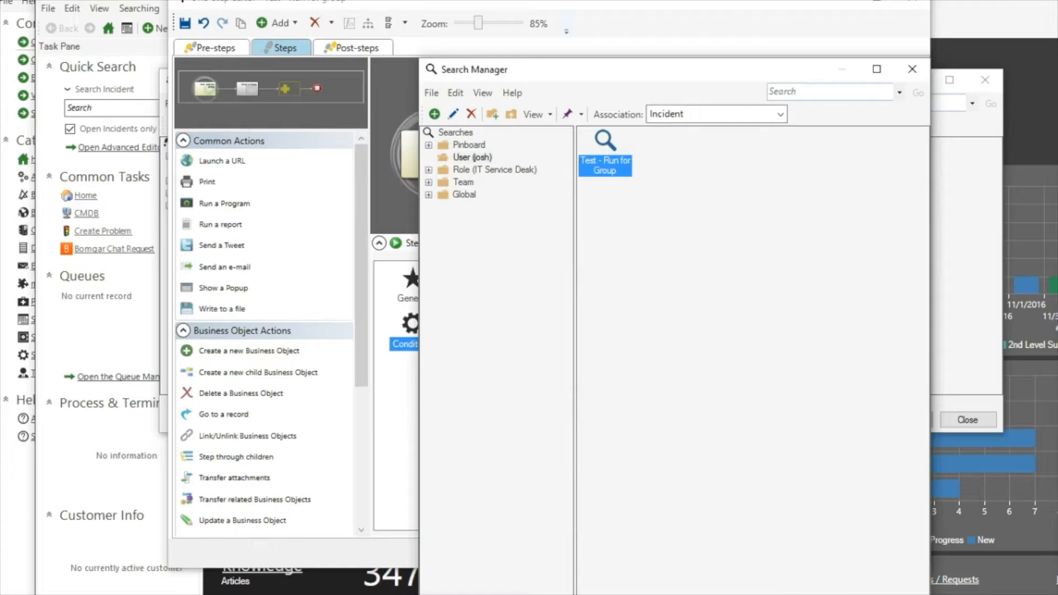
{"action": "double_click", "coordinate": [606, 157]}
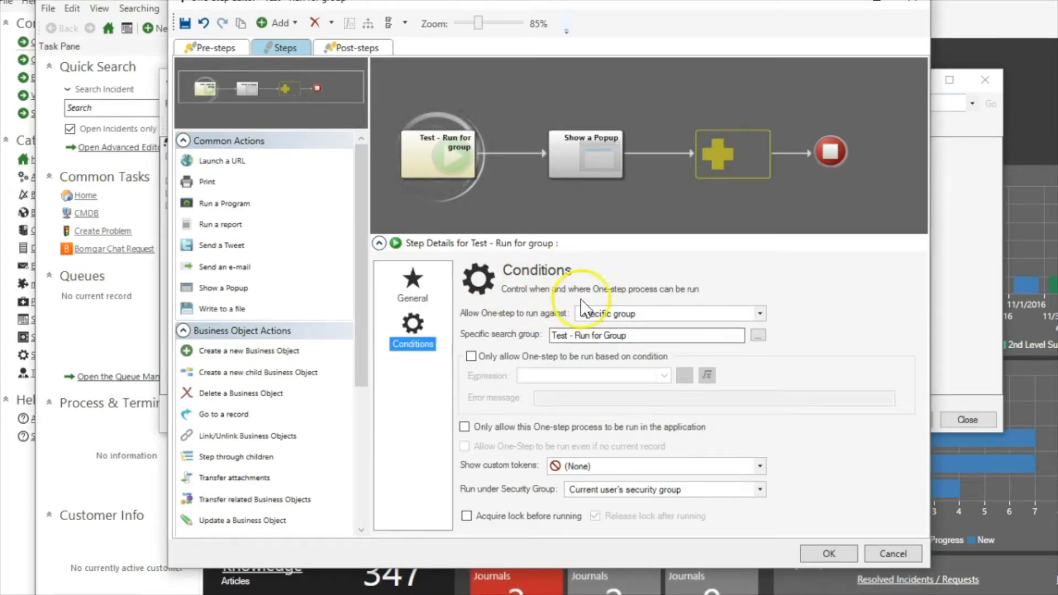
{"action": "left_click", "coordinate": [815, 550]}
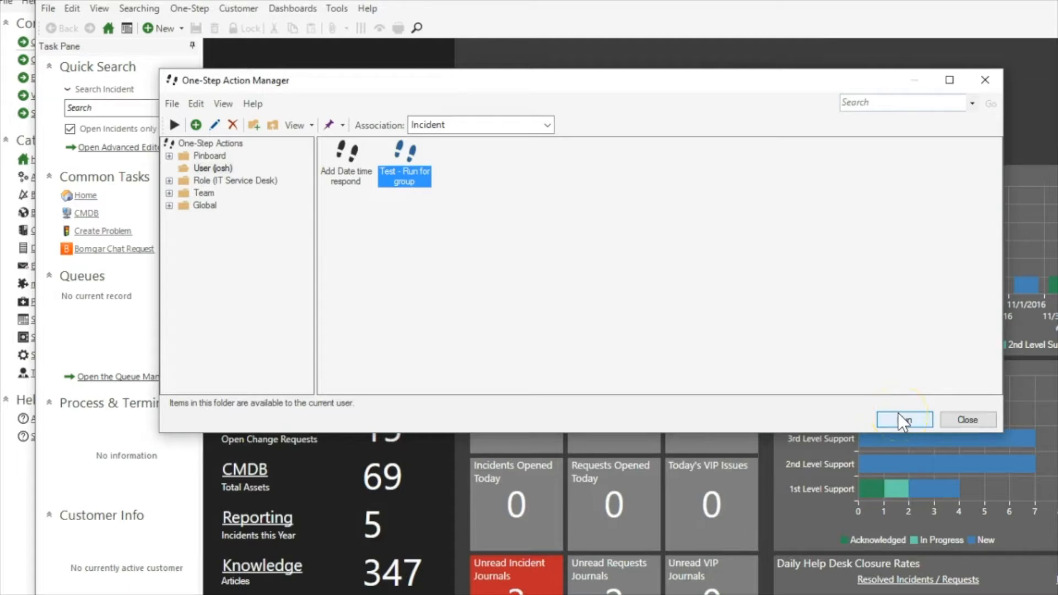
Run the Test - Run for group One-Step from the One-Step Action Manager
{"action": "right_click", "coordinate": [383, 156]}
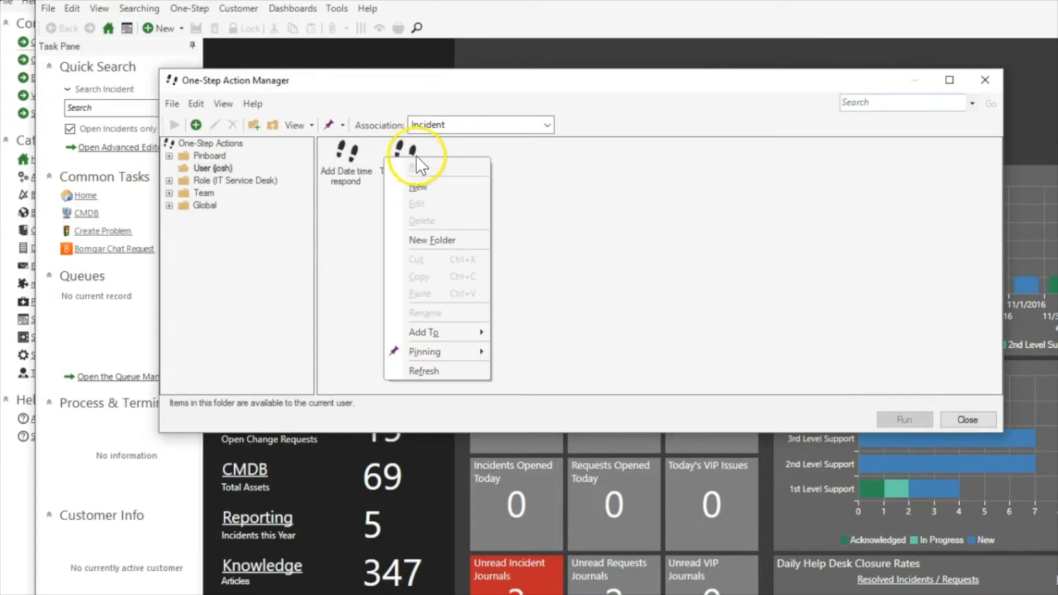
{"action": "left_click", "coordinate": [409, 158]}
{"action": "right_click", "coordinate": [409, 158]}
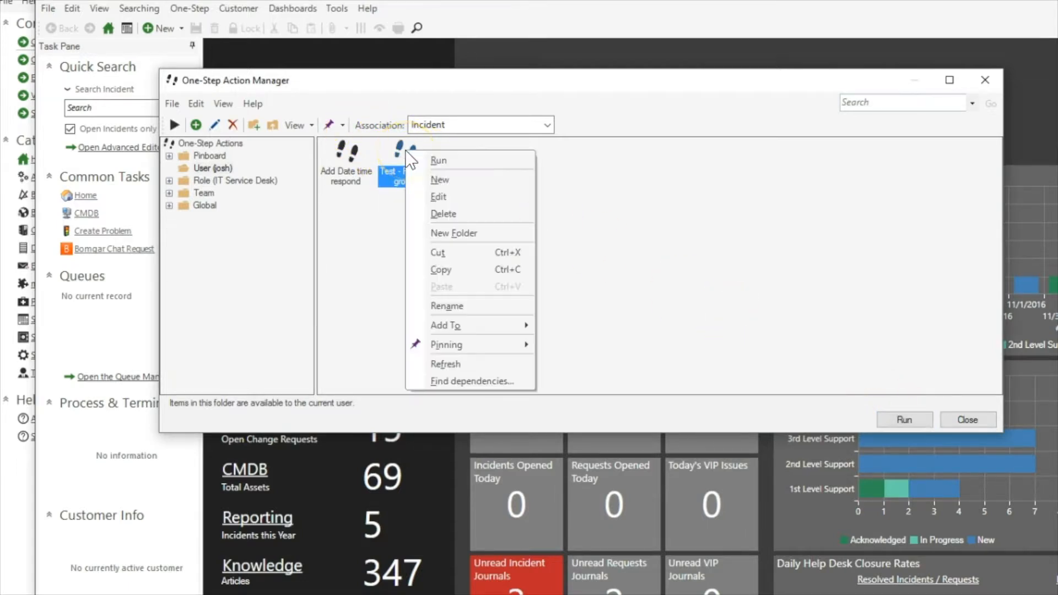
{"action": "left_click", "coordinate": [446, 160]}
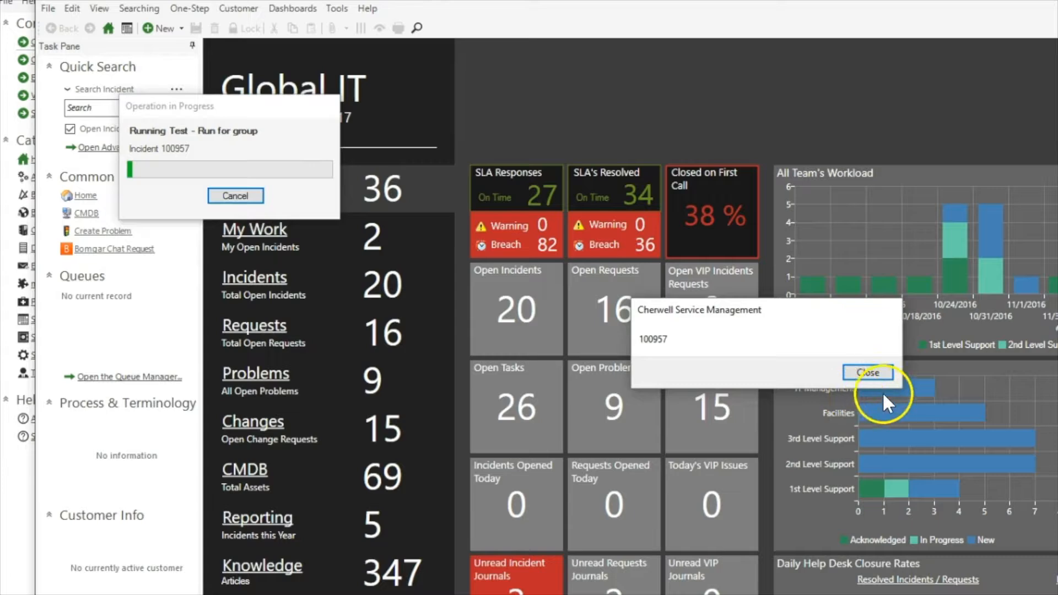
Close each incident ID popup as the run steps through the group
{"action": "left_click", "coordinate": [859, 369]}
{"action": "left_click", "coordinate": [859, 369]}
{"action": "left_click", "coordinate": [860, 369]}
{"action": "left_click", "coordinate": [860, 369]}
{"action": "left_click", "coordinate": [859, 369]}
{"action": "left_click", "coordinate": [860, 369]}
{"action": "left_click", "coordinate": [859, 369]}
{"action": "left_click", "coordinate": [859, 369]}
{"action": "left_click", "coordinate": [859, 369]}
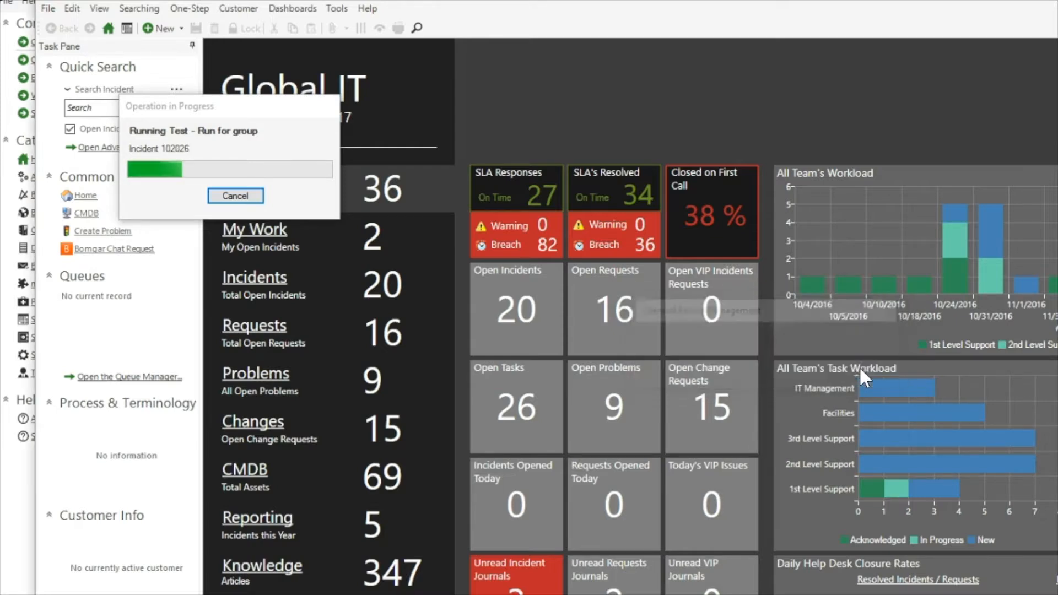
{"action": "left_click", "coordinate": [860, 369]}
{"action": "left_click", "coordinate": [860, 370]}
{"action": "left_click", "coordinate": [860, 369]}
{"action": "left_click", "coordinate": [860, 369]}
{"action": "left_click", "coordinate": [859, 369]}
{"action": "left_click", "coordinate": [859, 369]}
{"action": "left_click", "coordinate": [859, 369]}
{"action": "left_click", "coordinate": [859, 369]}
{"action": "left_click", "coordinate": [859, 369]}
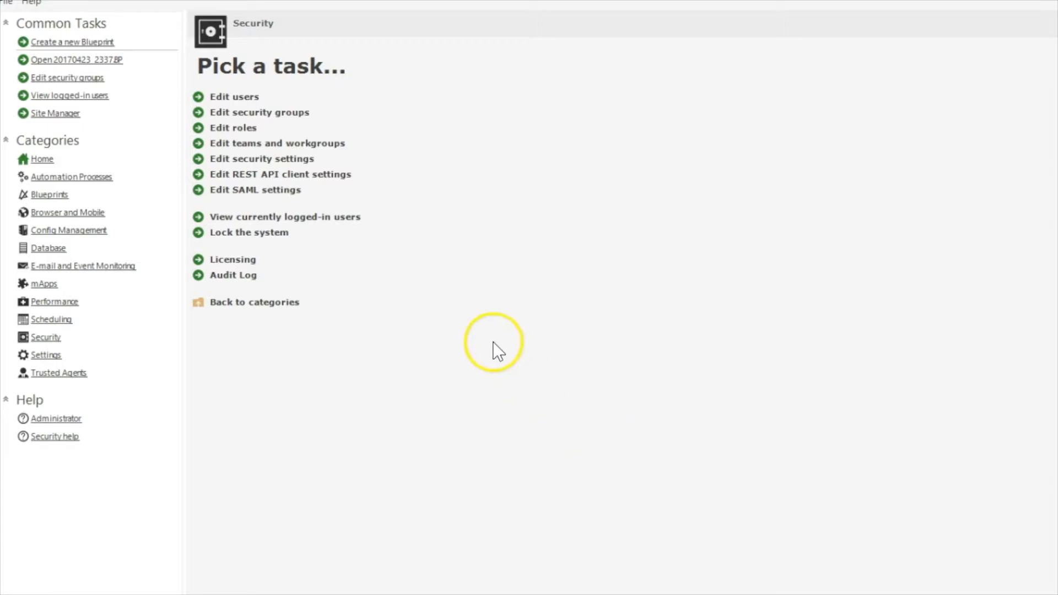
Show the Admin group's One-Step rights and select Run One-Steps for groups
{"action": "left_click", "coordinate": [272, 112]}
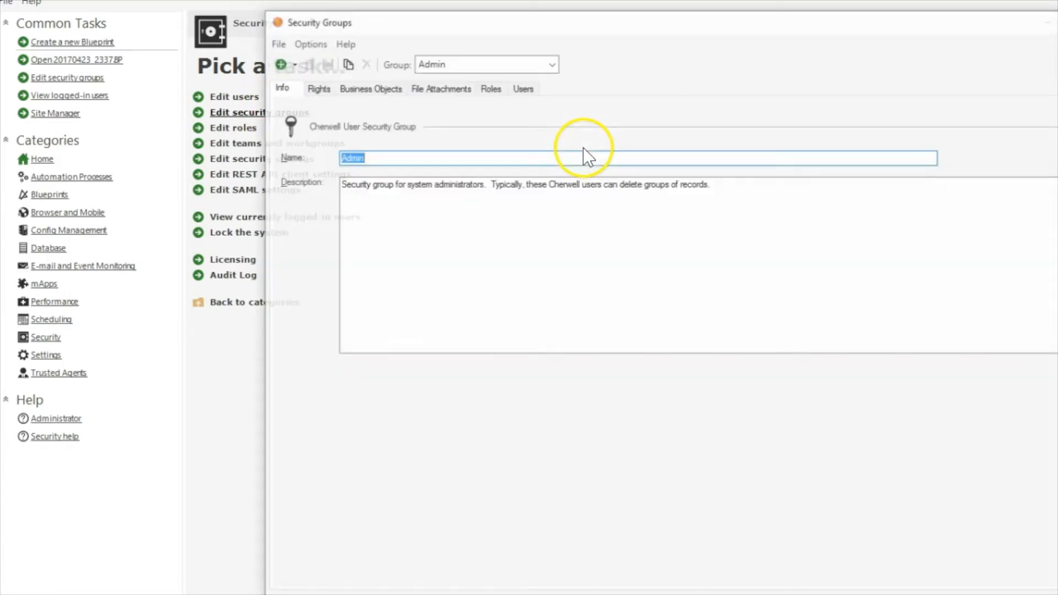
{"action": "left_click", "coordinate": [313, 89]}
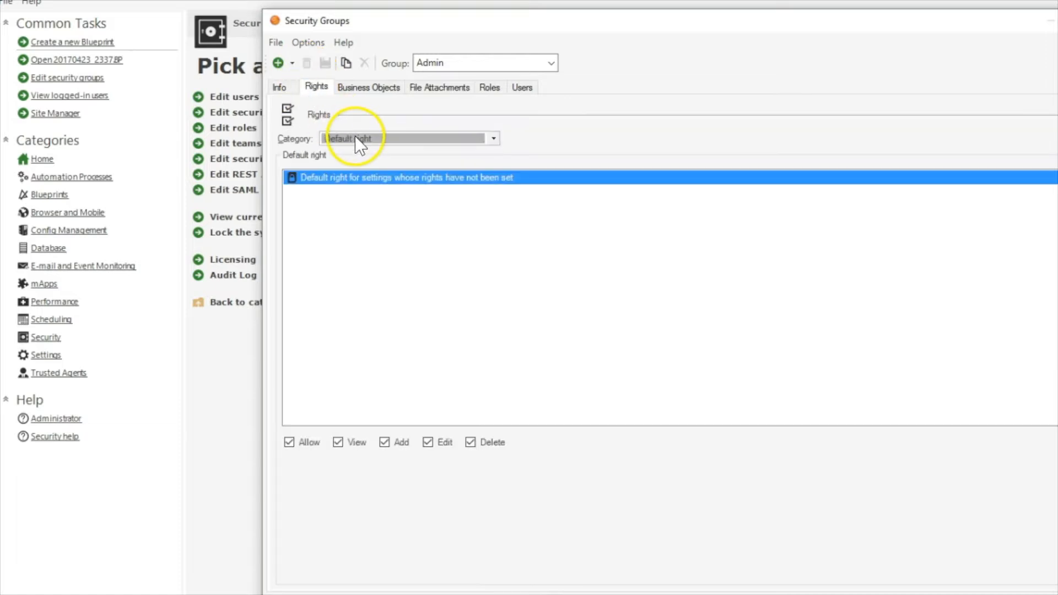
{"action": "scroll", "coordinate": [356, 137], "scroll_direction": "down", "scroll_amount": 8}
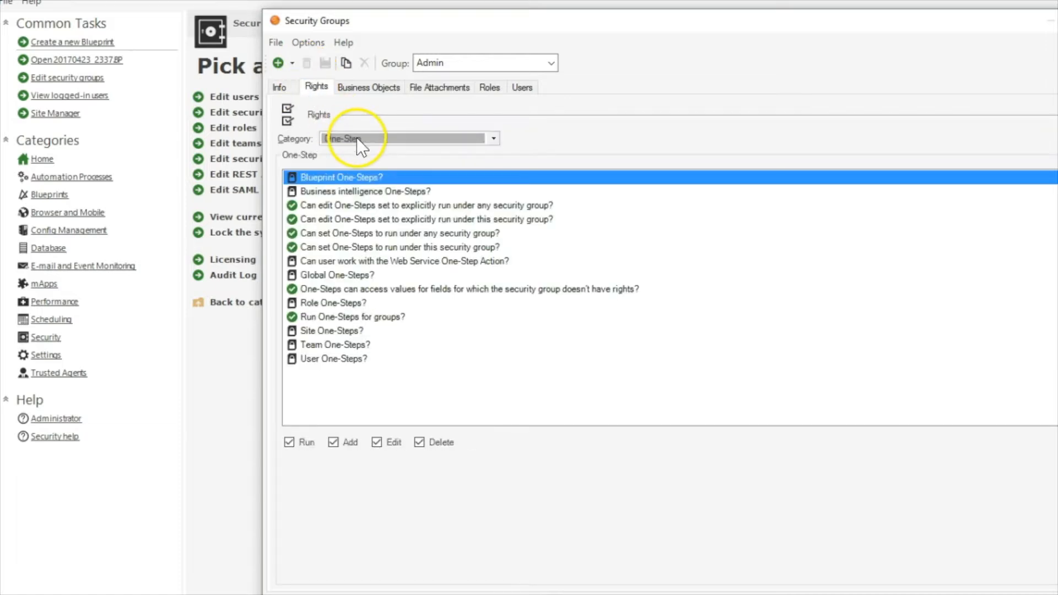
{"action": "left_click", "coordinate": [309, 318]}
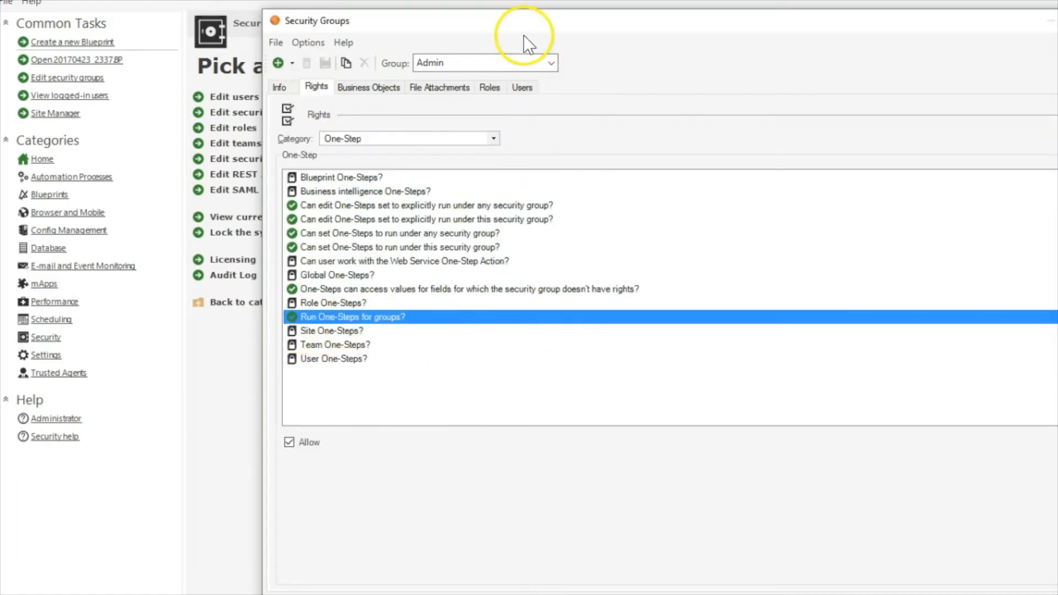
{"action": "left_click_drag", "start_coordinate": [509, 28], "coordinate": [336, 8]}
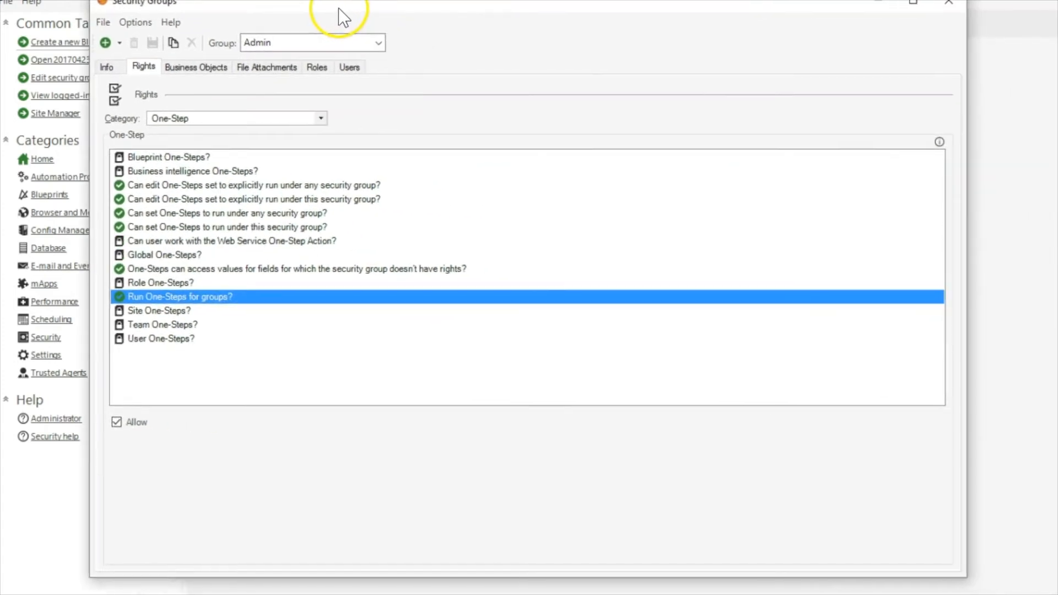
Read the group-run right's usage note, then view the User One-Steps rights
{"action": "left_click", "coordinate": [938, 142]}
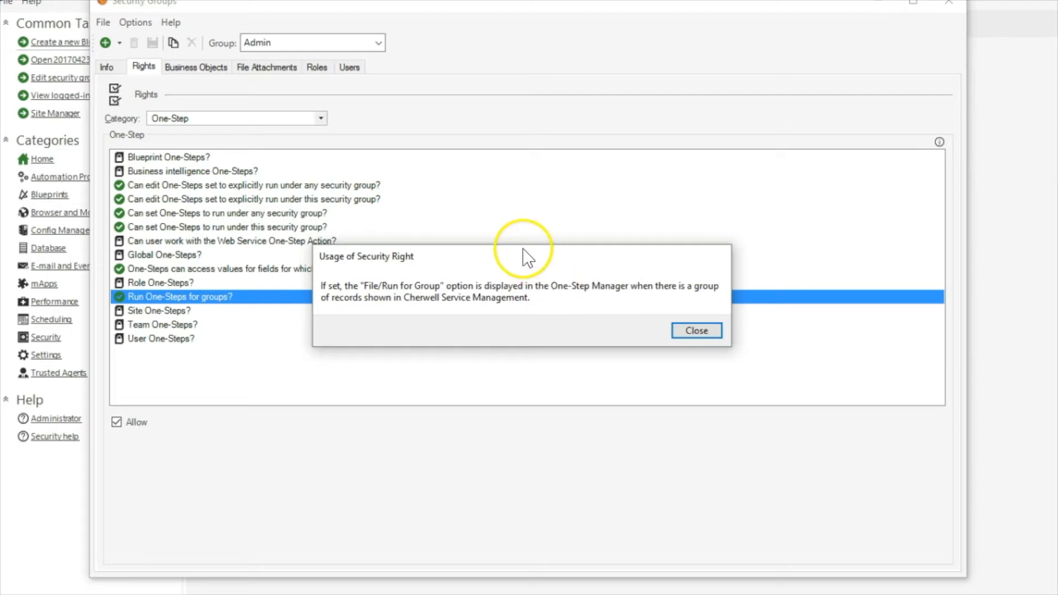
{"action": "left_click_drag", "start_coordinate": [520, 266], "coordinate": [428, 324]}
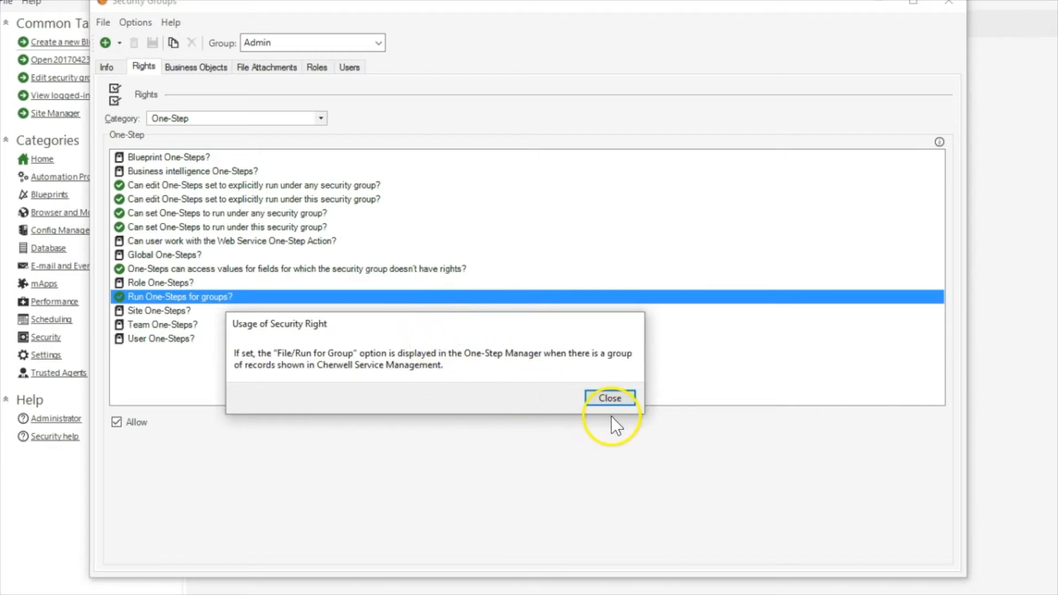
{"action": "left_click", "coordinate": [611, 402]}
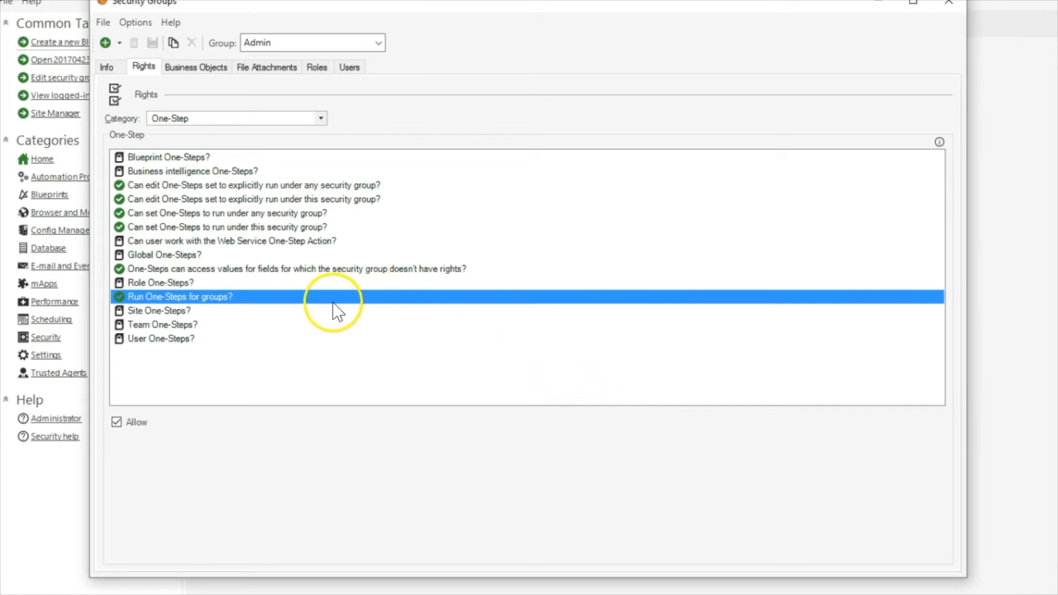
{"action": "left_click", "coordinate": [172, 344]}
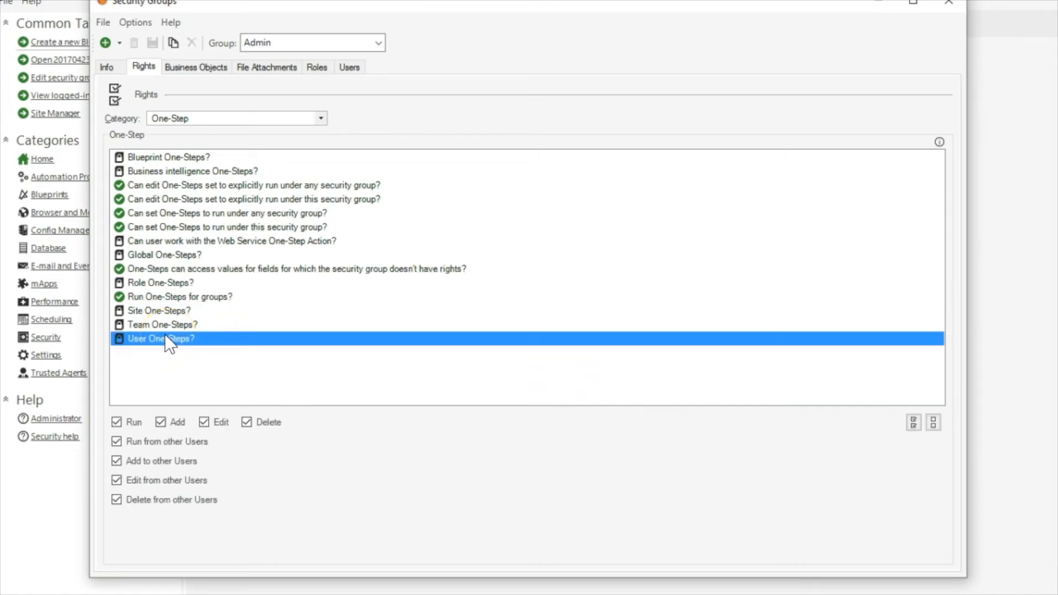
{"action": "left_click", "coordinate": [187, 298]}
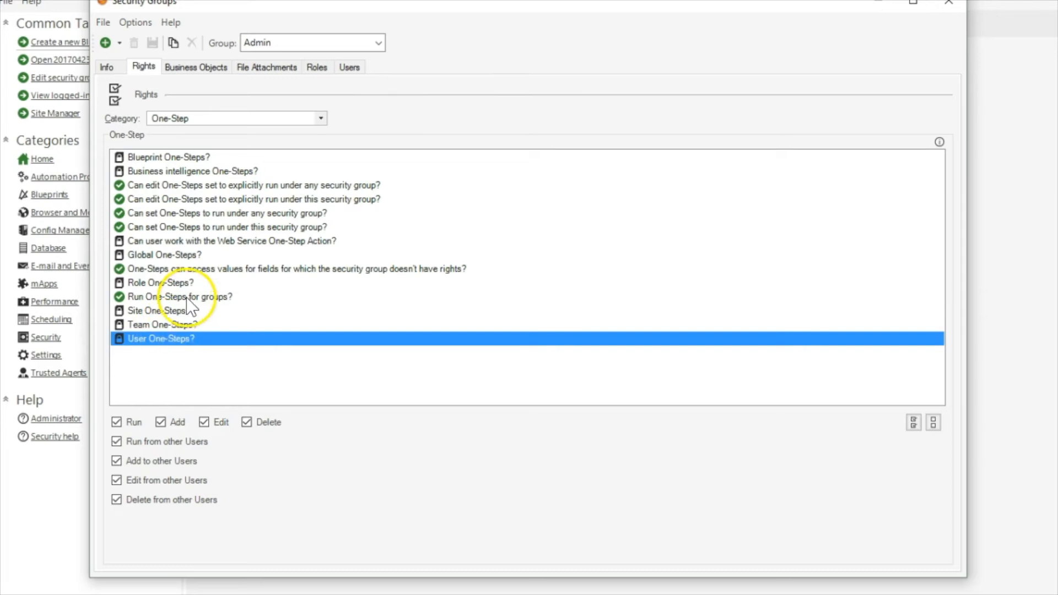